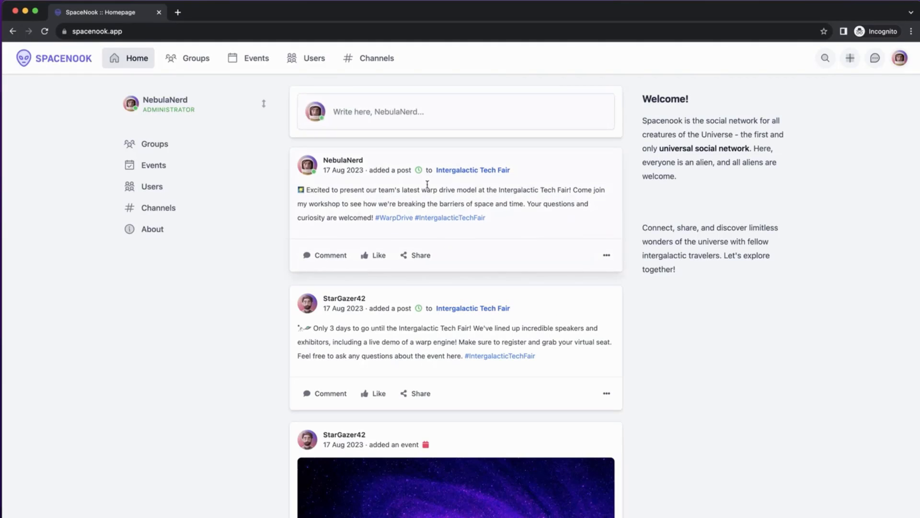
Step: Open facebook.com in a new browser tab
click(178, 12)
text(face)
key(Return)
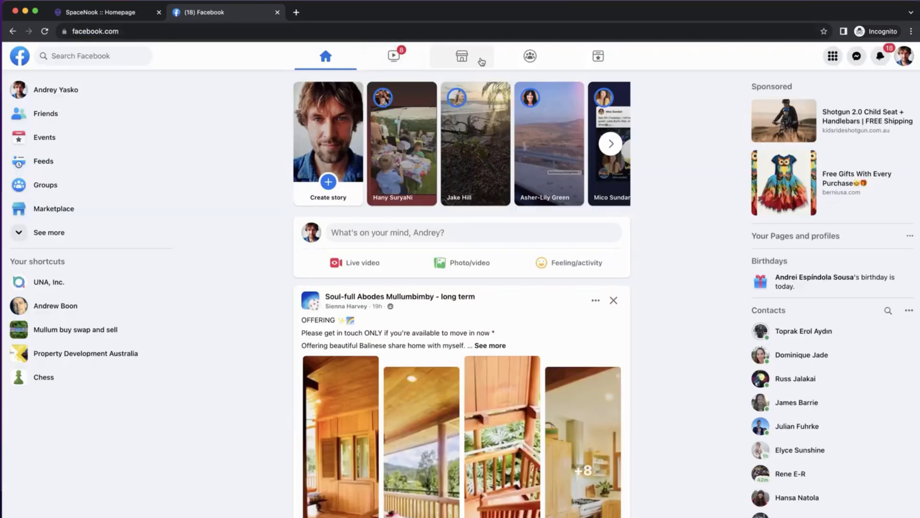
Step: Browse Facebook's Groups feed for reference, then return to the SpaceNook tab
click(531, 56)
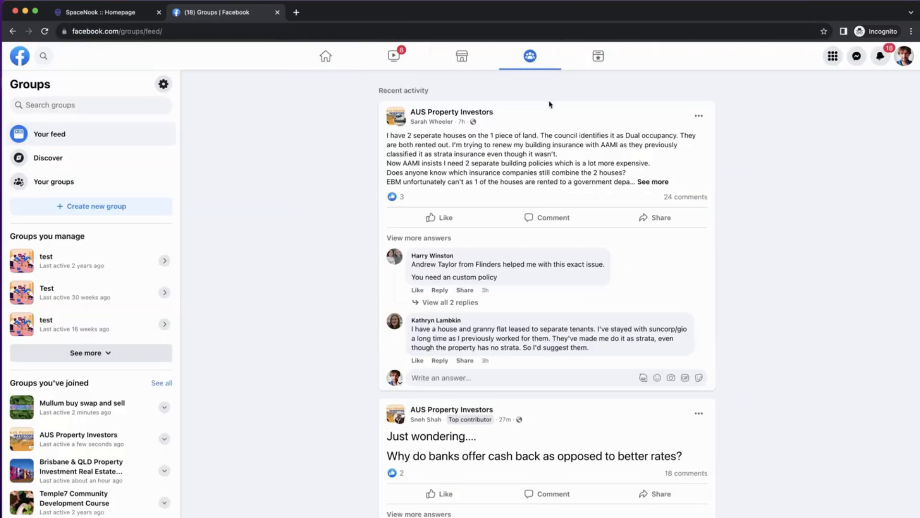
scroll(530, 182, down, 6)
scroll(537, 268, up, 6)
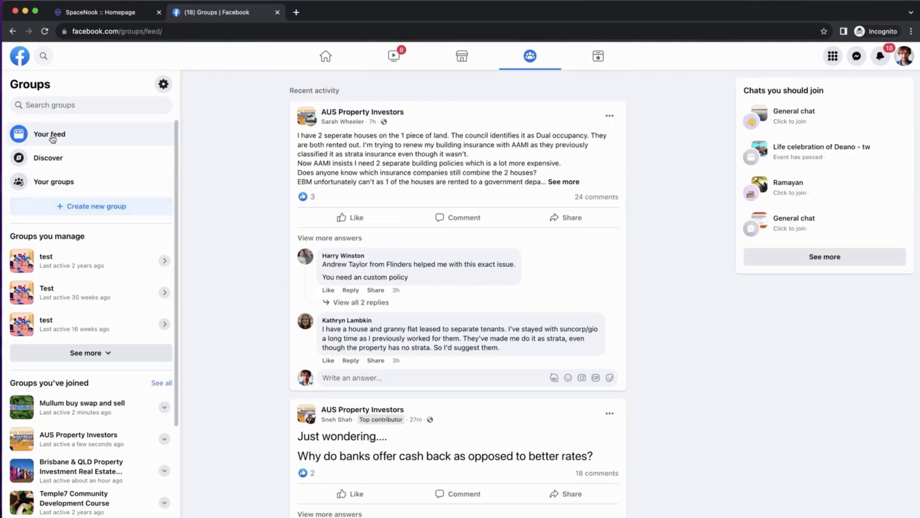
scroll(460, 192, down, 10)
scroll(460, 192, down, 15)
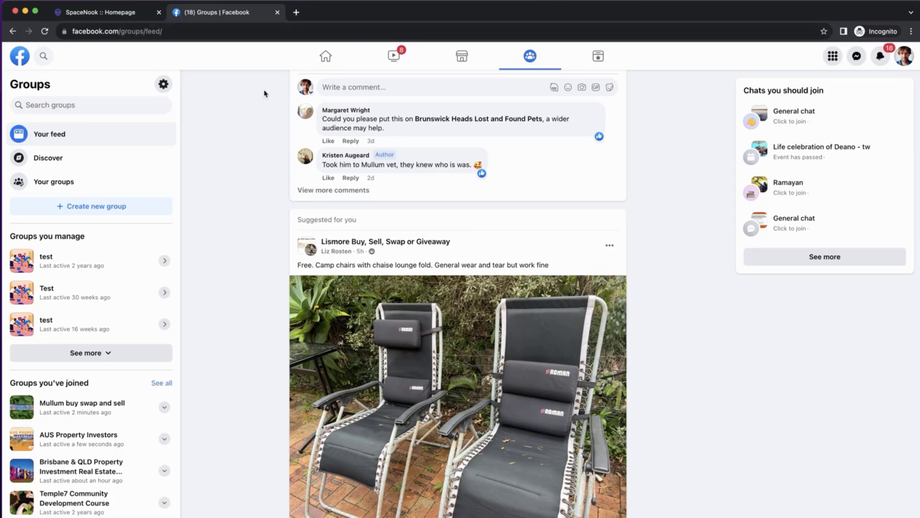
click(117, 17)
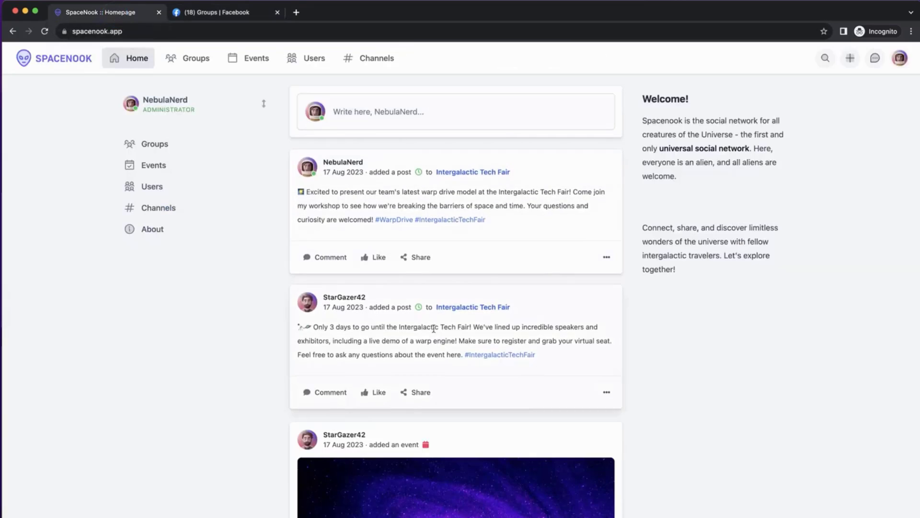
Step: Close the Facebook tab, open SpaceNook's Groups page, and bring up Studio's link options
click(277, 12)
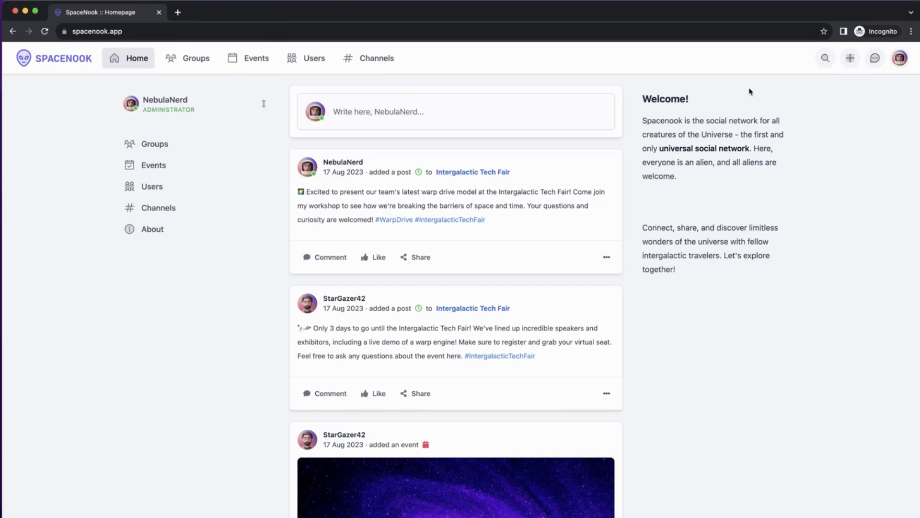
click(194, 59)
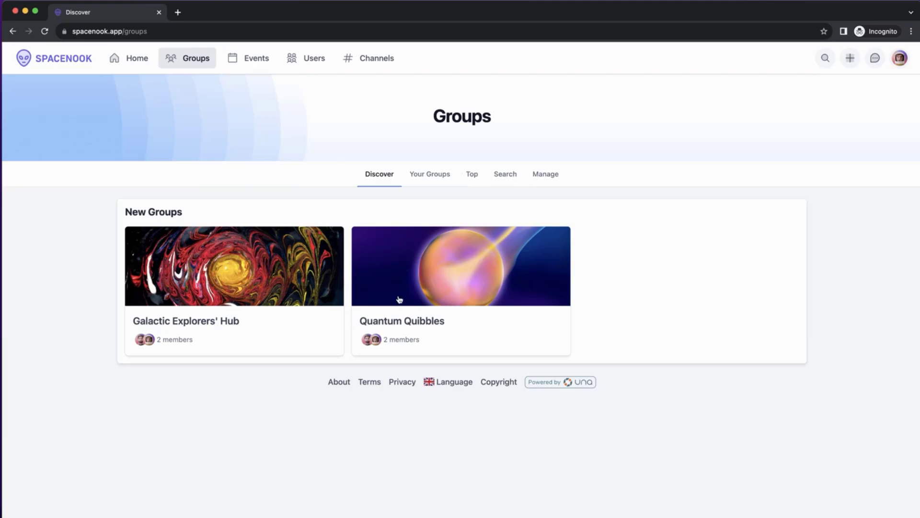
click(900, 58)
right_click(804, 122)
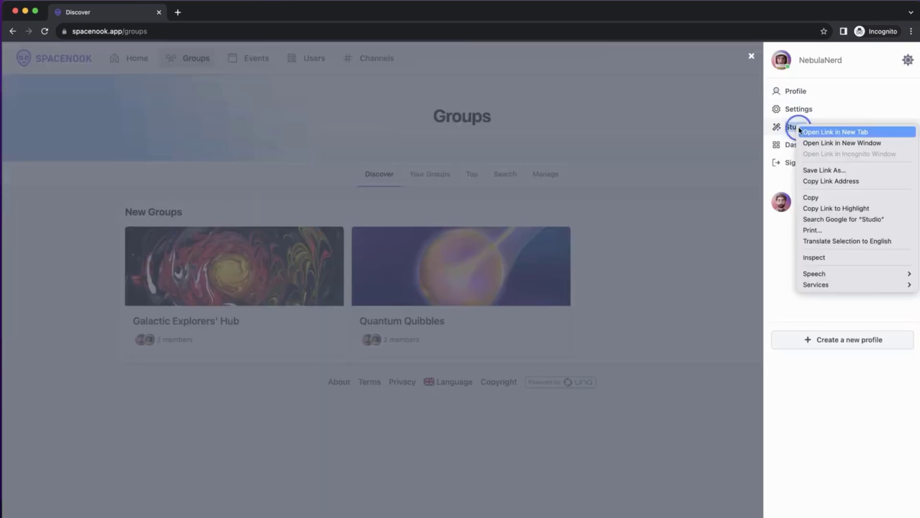
Step: Open UNA Studio in a new tab and start a new page in Pages
click(802, 131)
key(ctrl+Tab)
click(600, 100)
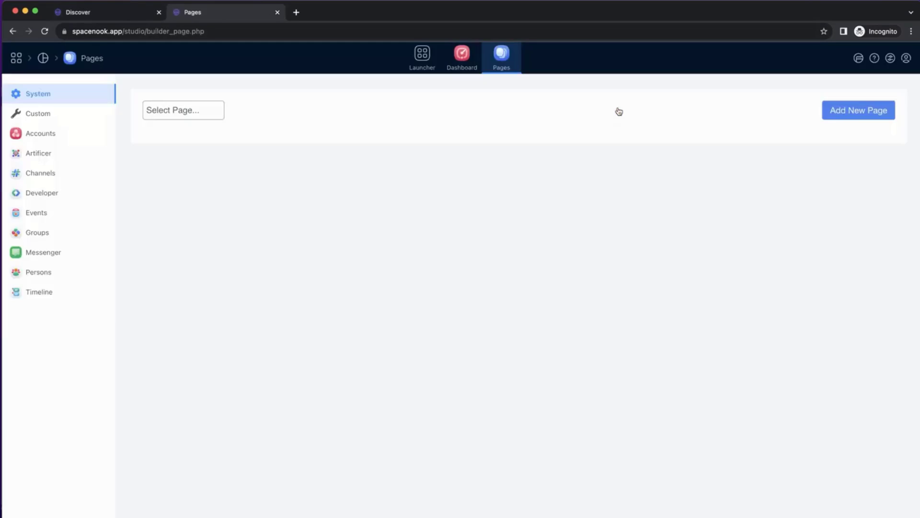
click(862, 117)
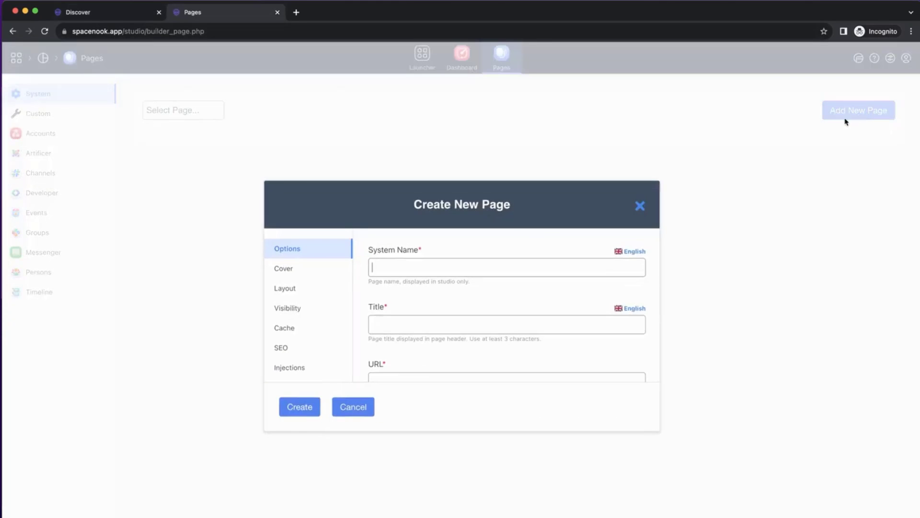
Step: Enter 'Groups Feed' as both the page's system name and title
text(Groups Feed)
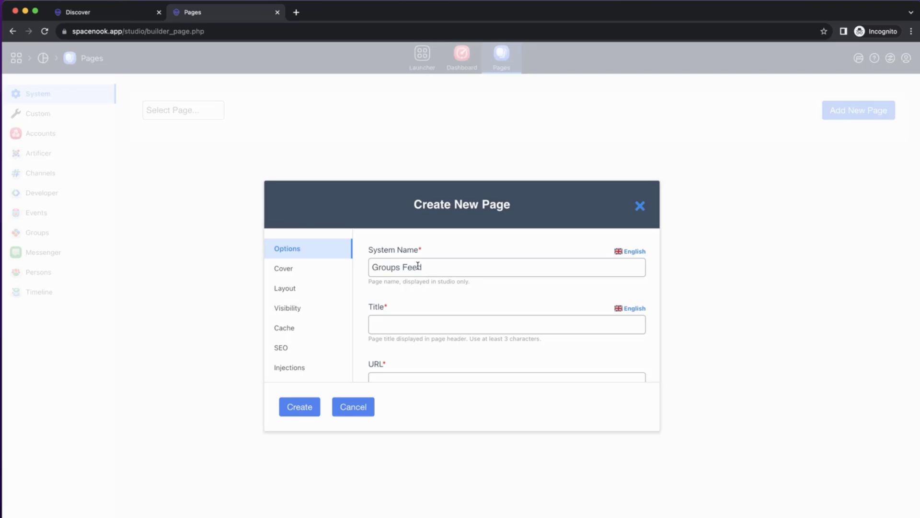
click(402, 328)
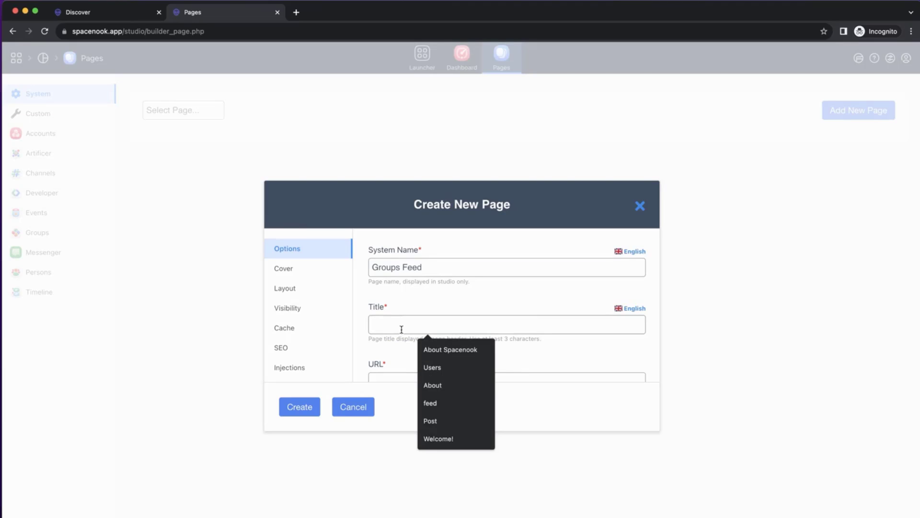
text(Groups )
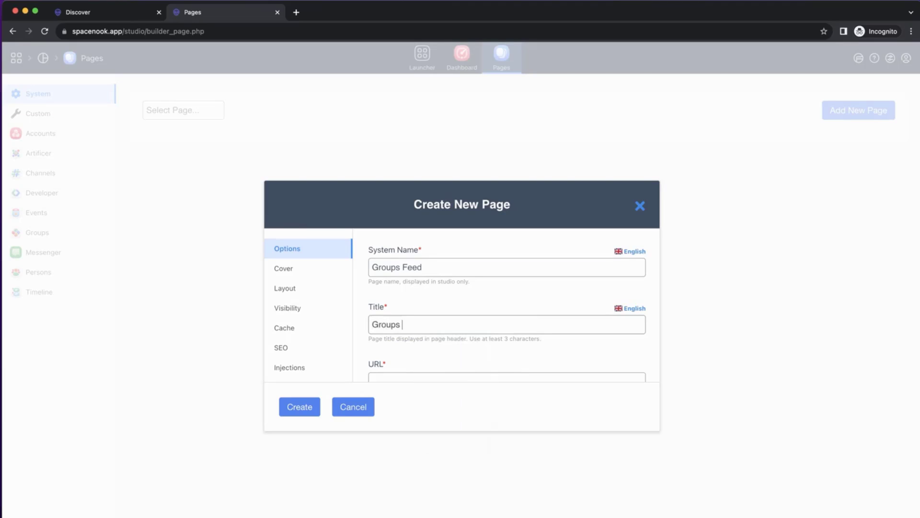
text(Feed)
scroll(450, 322, down, 3)
Step: Confirm the URL reads groups-feed, keep page type Default, and create the page
scroll(436, 286, up, 2)
click(431, 331)
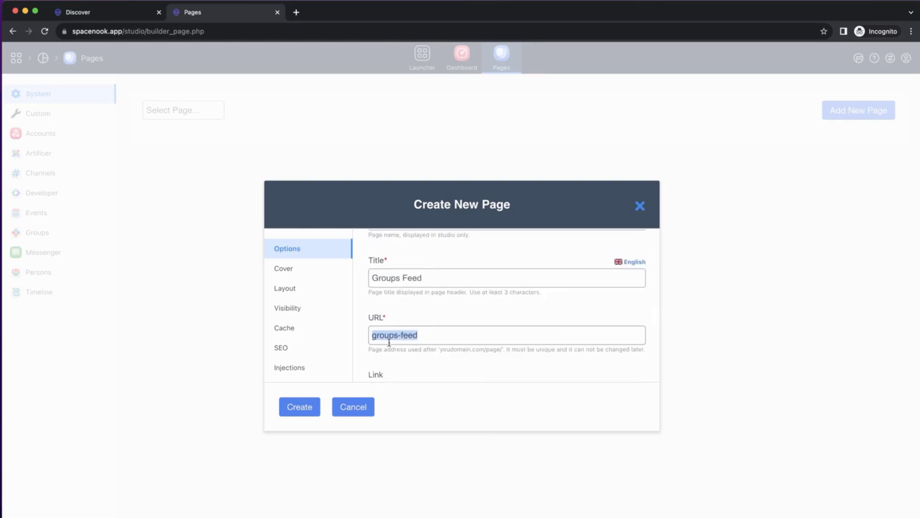
click(428, 338)
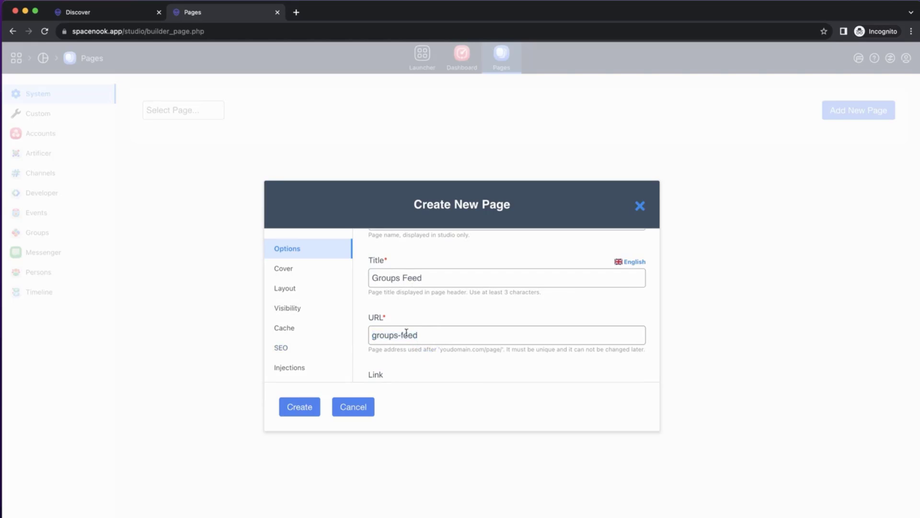
drag(424, 335, 358, 330)
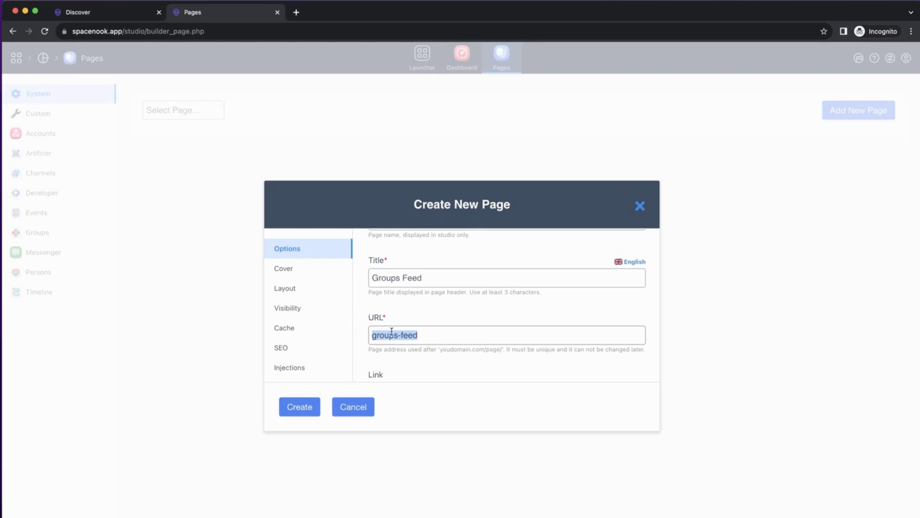
scroll(380, 331, down, 2)
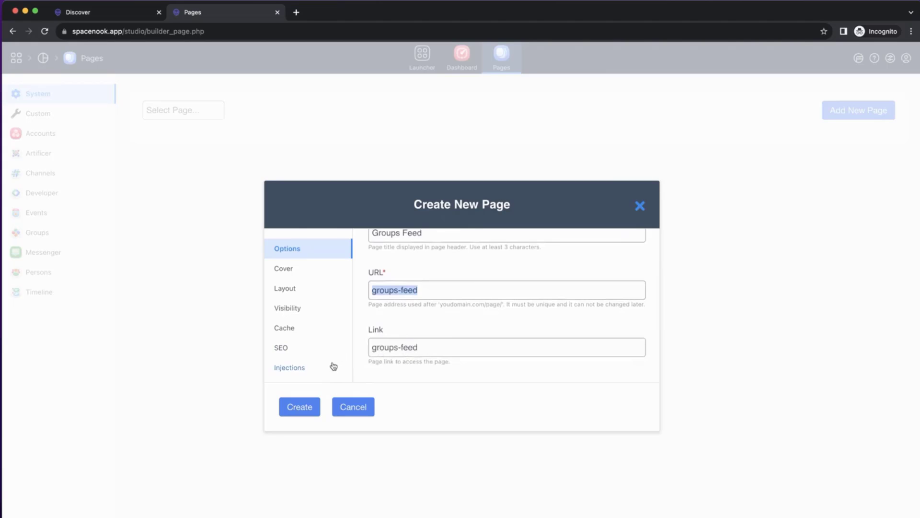
scroll(438, 347, down, 5)
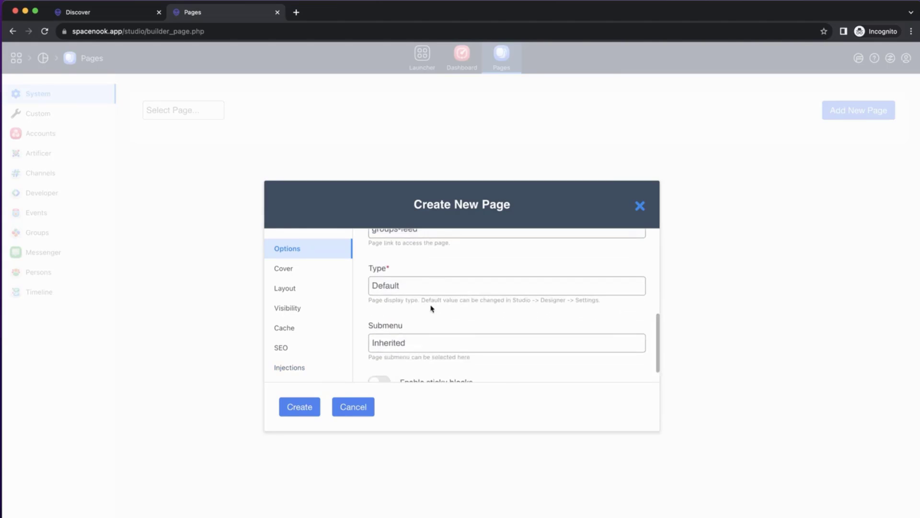
click(397, 287)
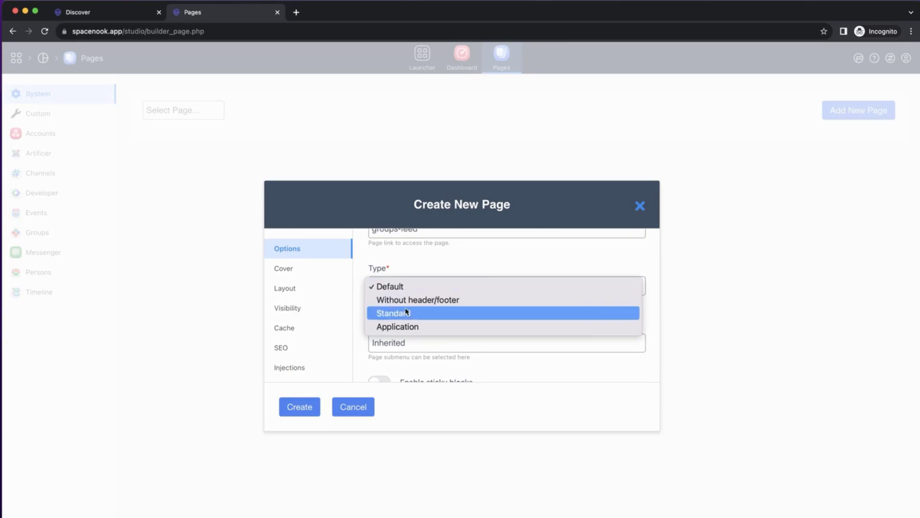
click(454, 268)
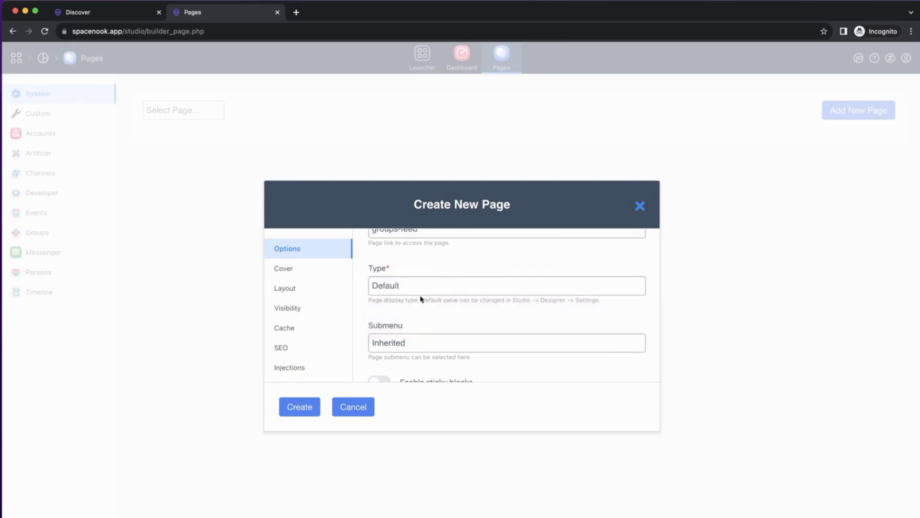
scroll(408, 319, down, 1)
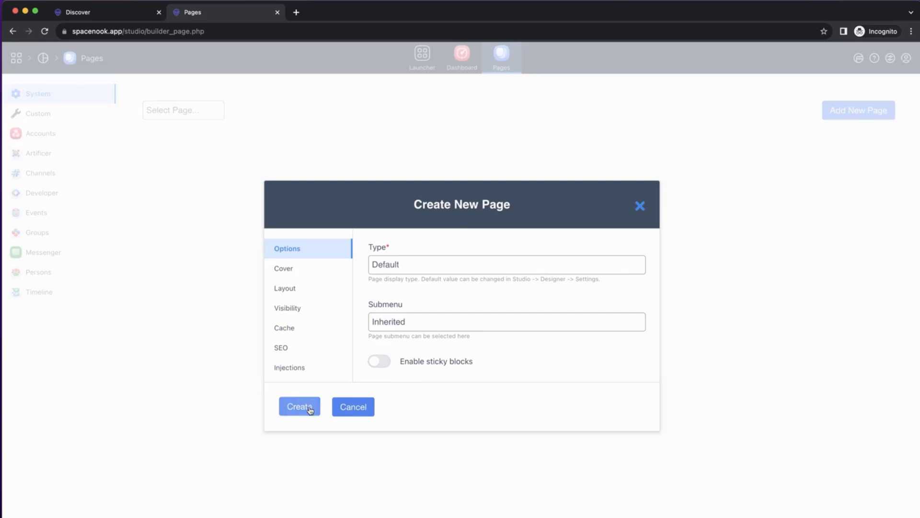
click(311, 410)
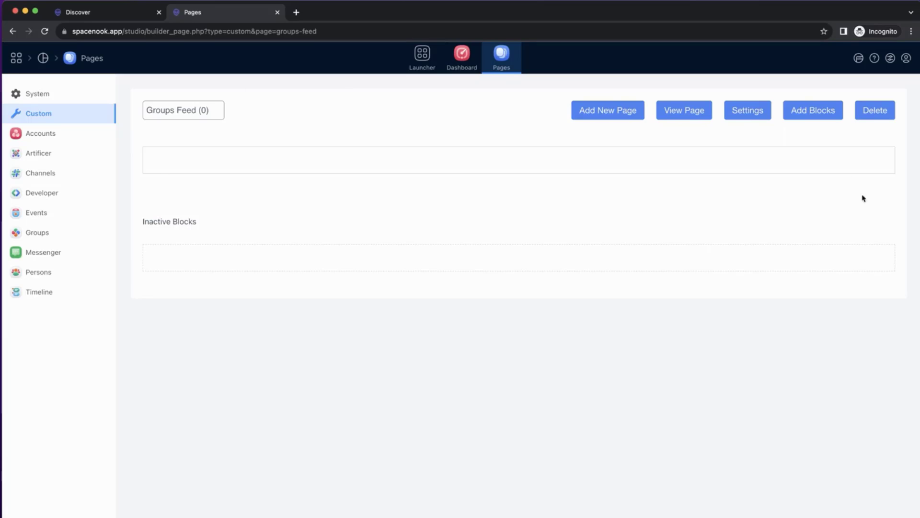
Step: View the empty Groups Feed page in a new tab, then return to the page builder
click(686, 112)
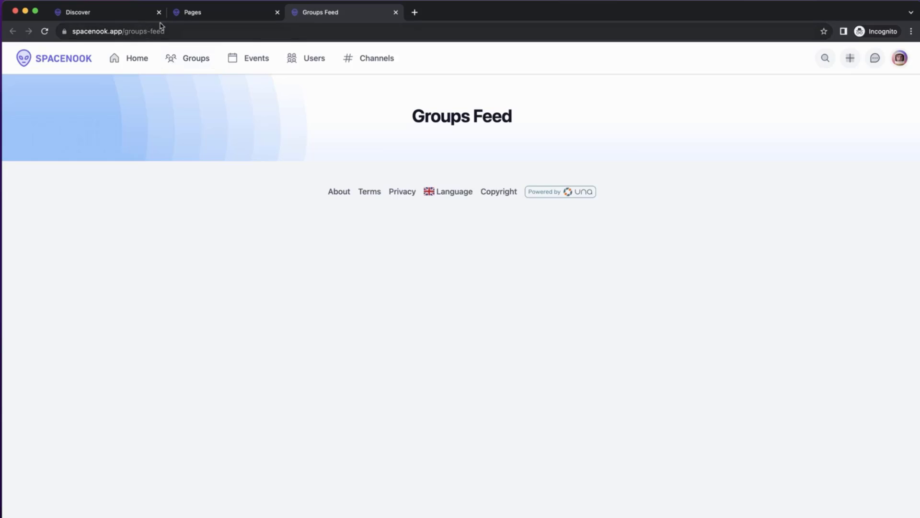
click(192, 12)
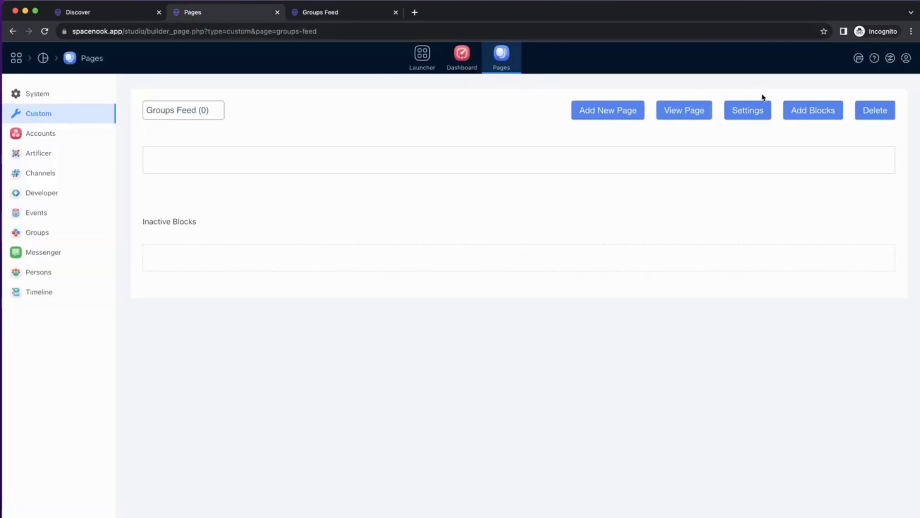
Step: Add the Followed groups (Timeline) block from the Timeline category to Groups Feed
click(796, 111)
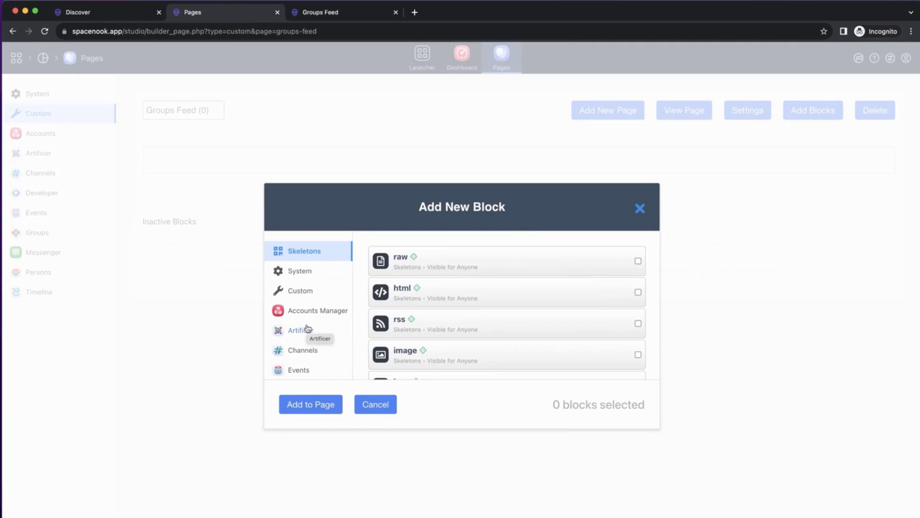
scroll(308, 329, down, 3)
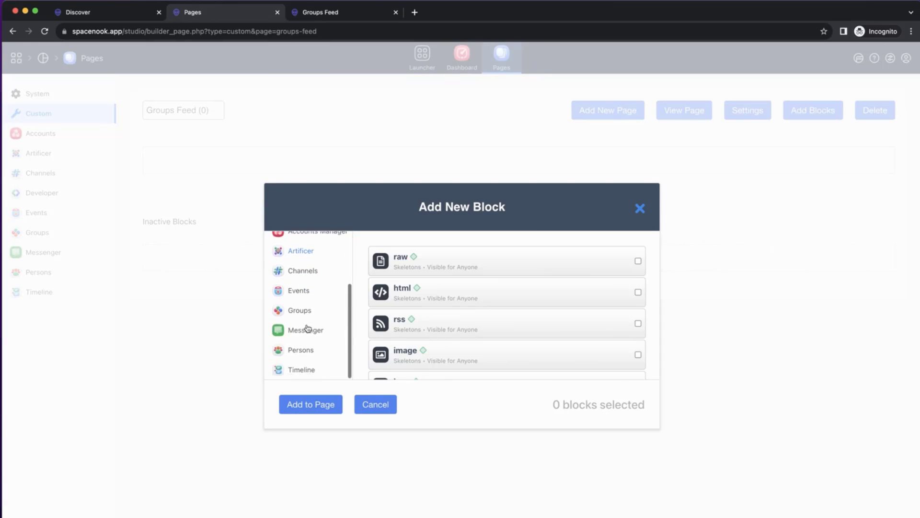
click(317, 371)
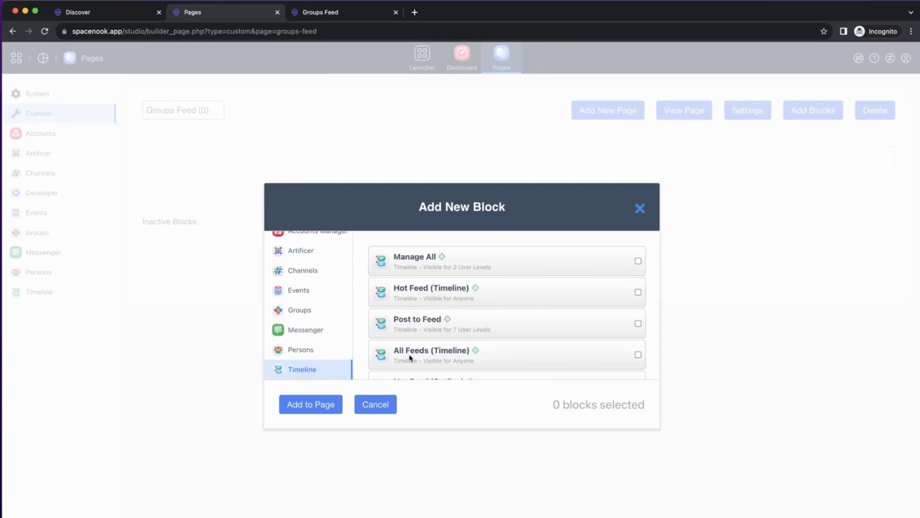
scroll(527, 309, down, 10)
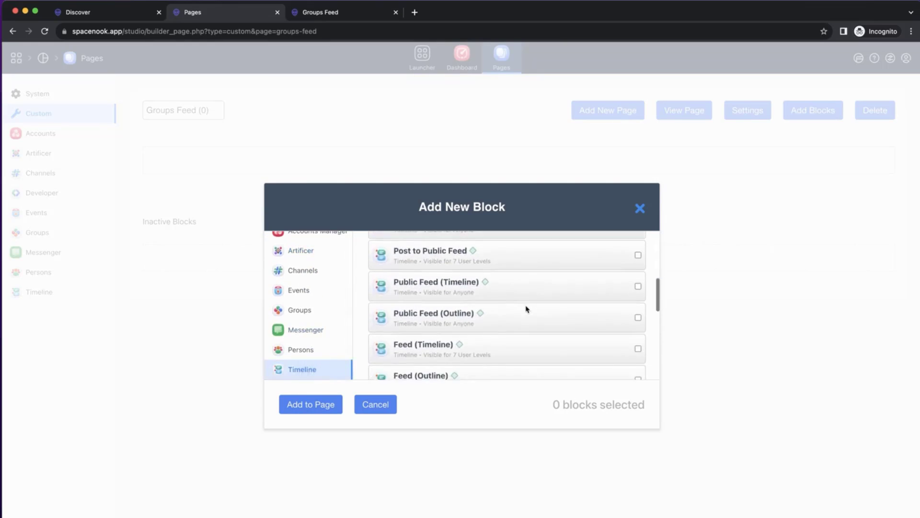
scroll(528, 310, down, 5)
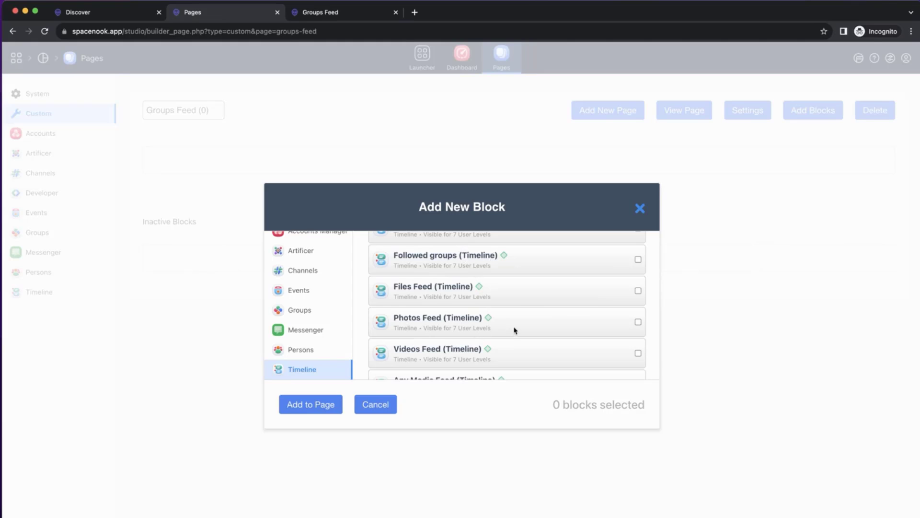
scroll(515, 331, up, 1)
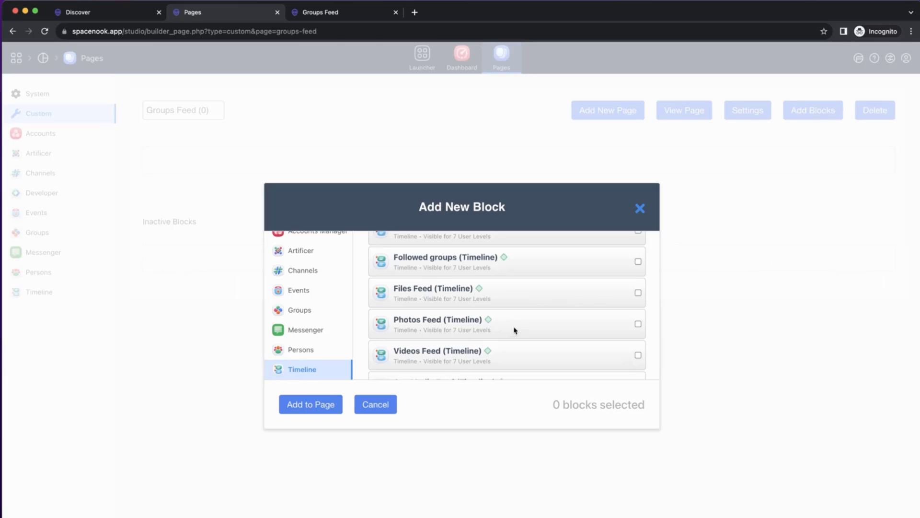
scroll(530, 324, up, 10)
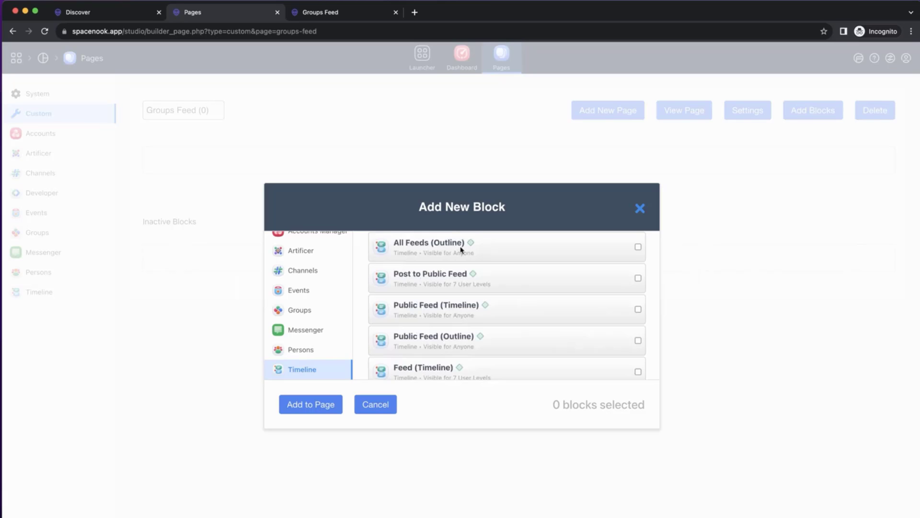
scroll(475, 267, down, 4)
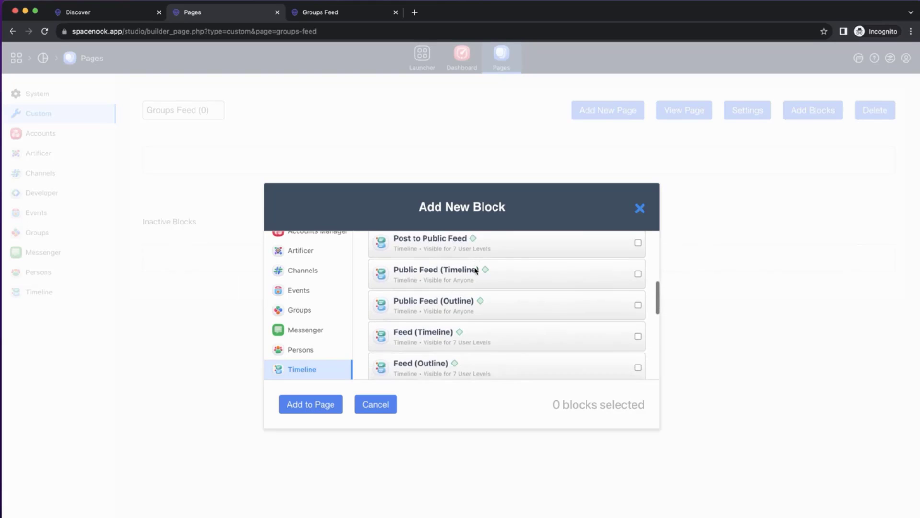
scroll(497, 300, down, 4)
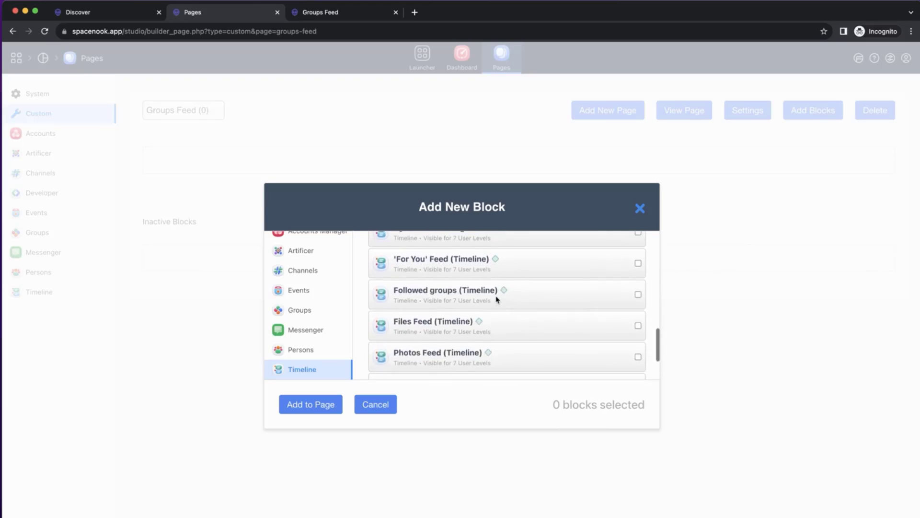
scroll(497, 300, up, 3)
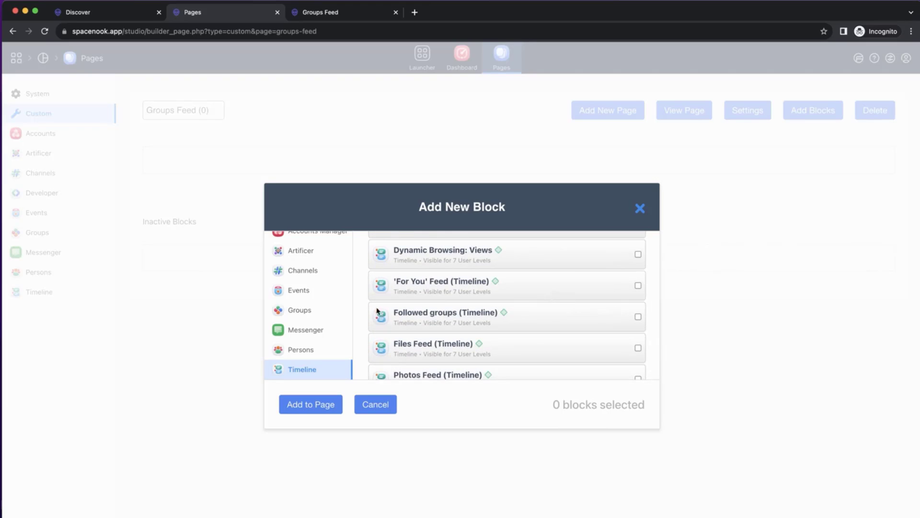
click(638, 317)
click(329, 403)
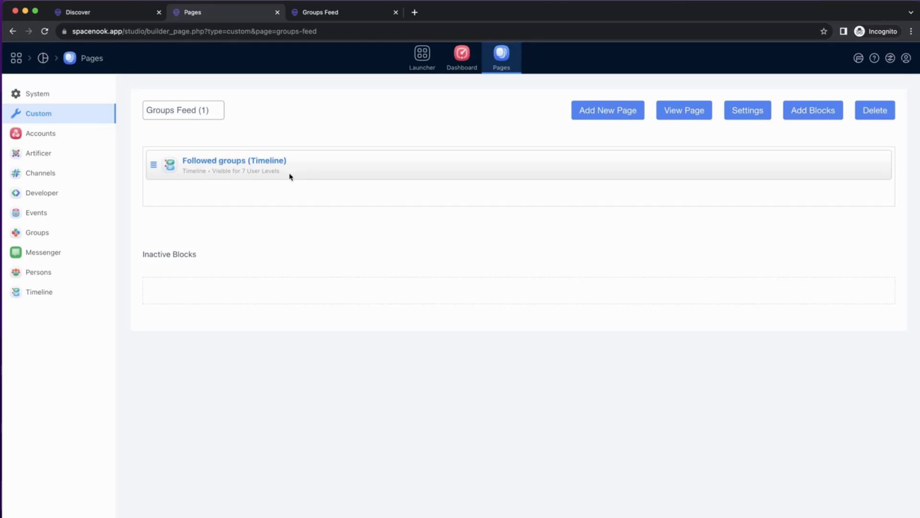
Step: Reload the live groups-feed tab so Galactic Explorers' Hub posts appear
click(341, 13)
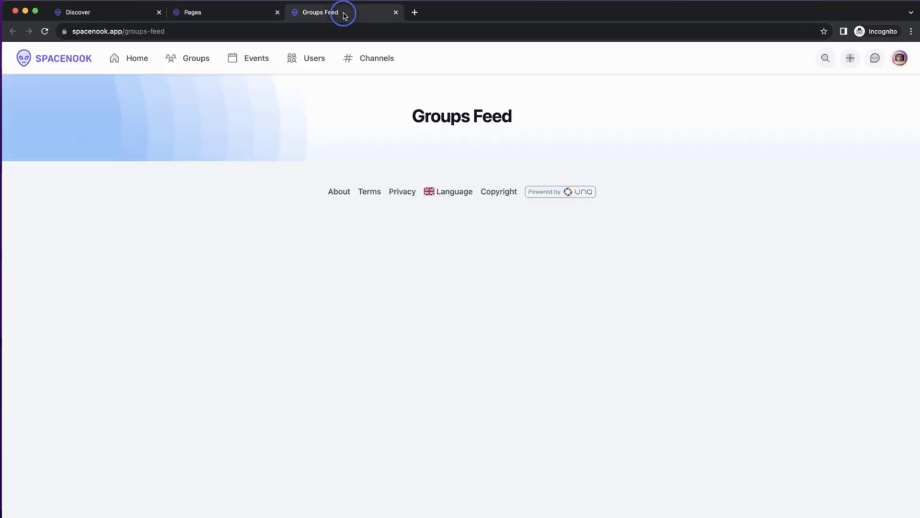
click(44, 31)
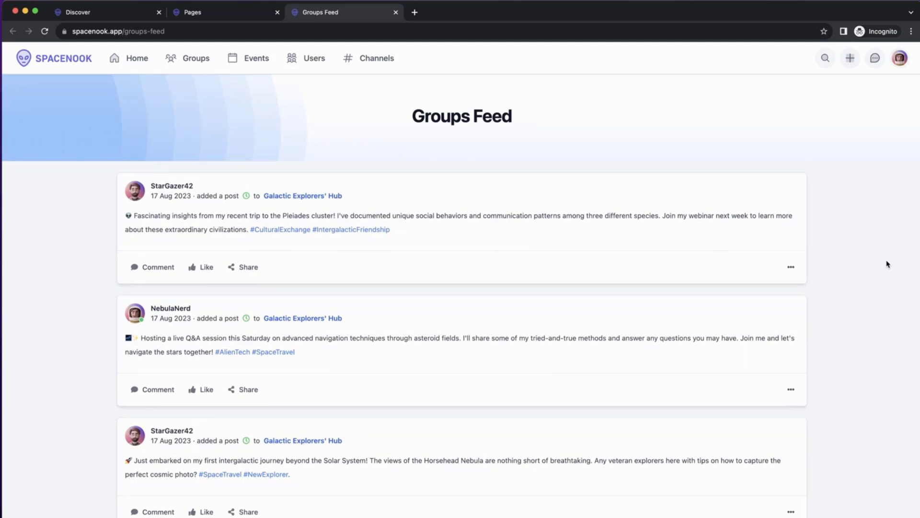
Step: Switch the Groups Feed page to the single-column layout in its settings
click(214, 13)
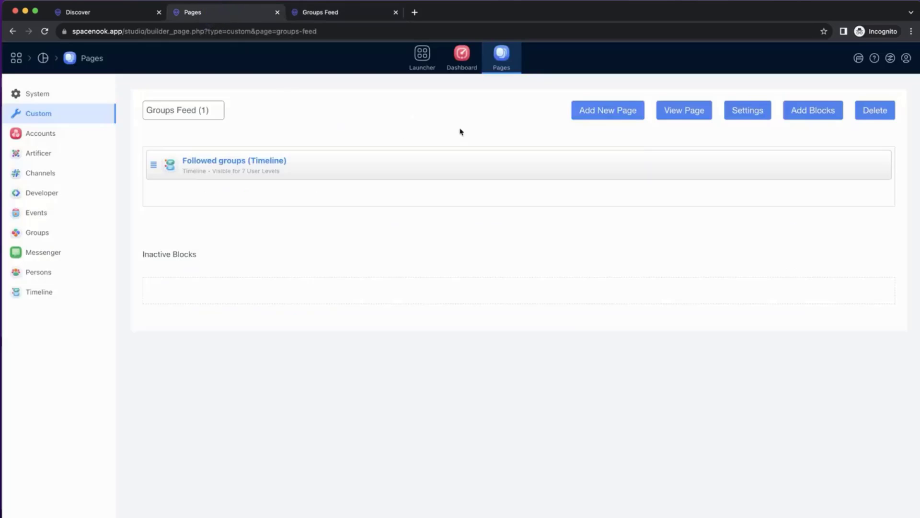
click(755, 112)
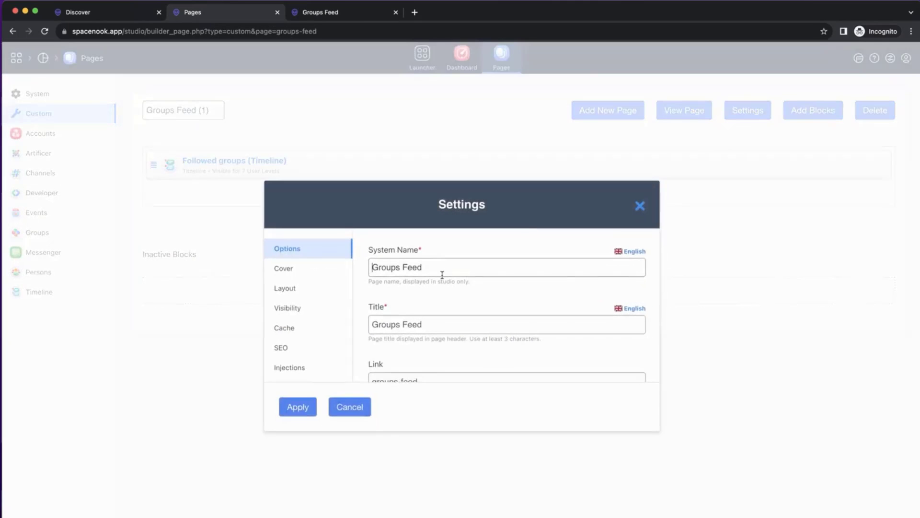
click(271, 293)
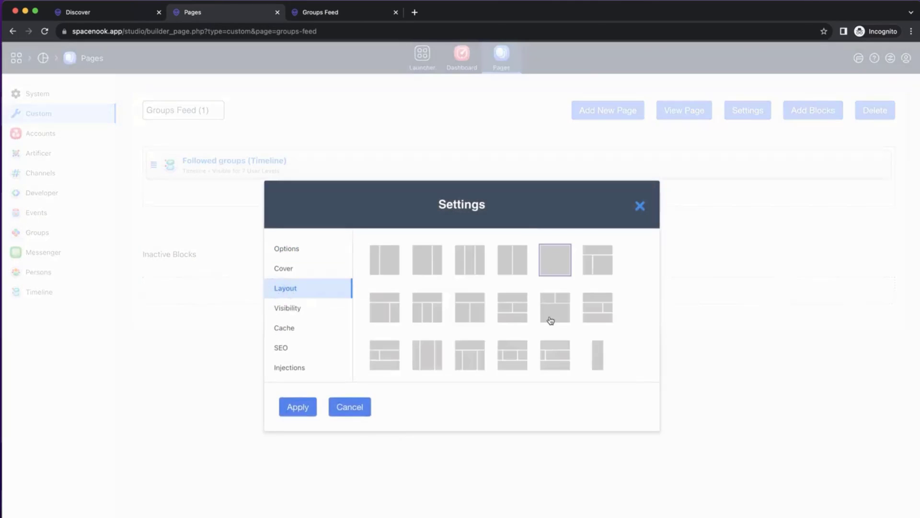
scroll(551, 319, down, 2)
click(384, 339)
click(303, 406)
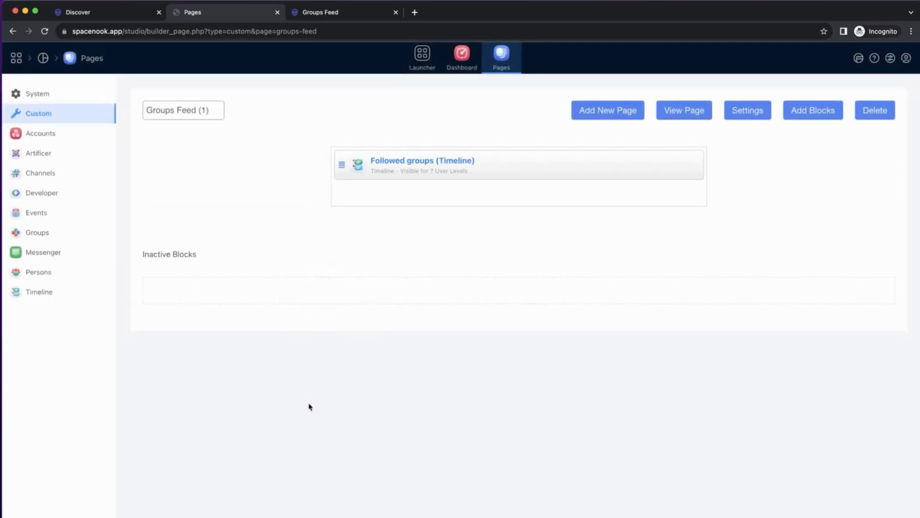
Step: Reload the live Groups Feed to check the narrow centred column, then return to Studio
click(344, 13)
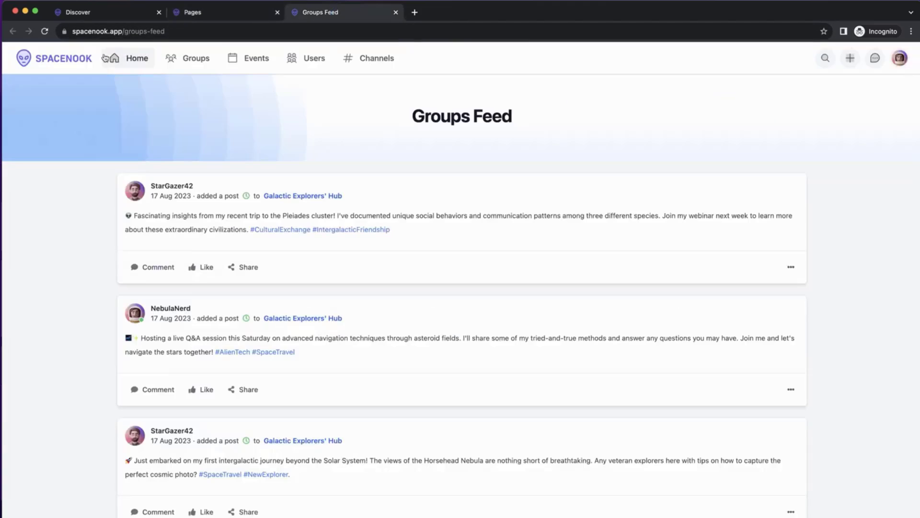
click(45, 32)
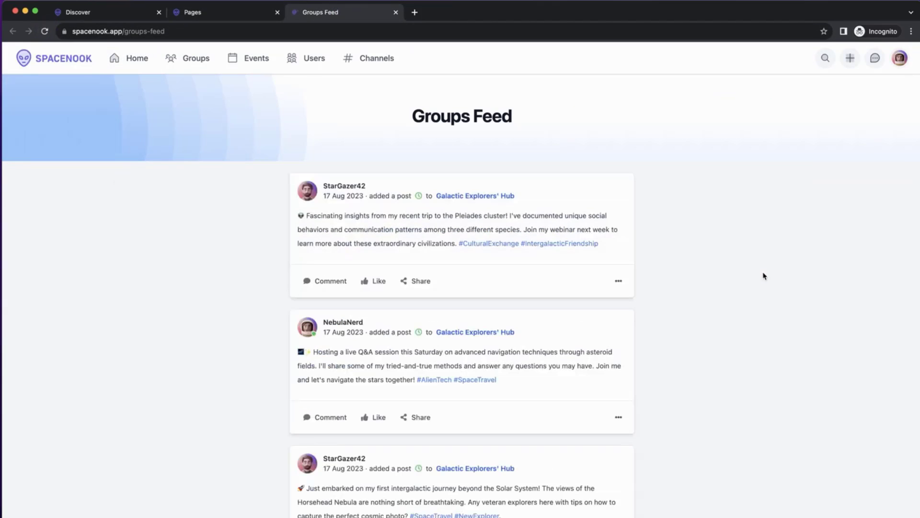
scroll(545, 366, down, 5)
click(223, 18)
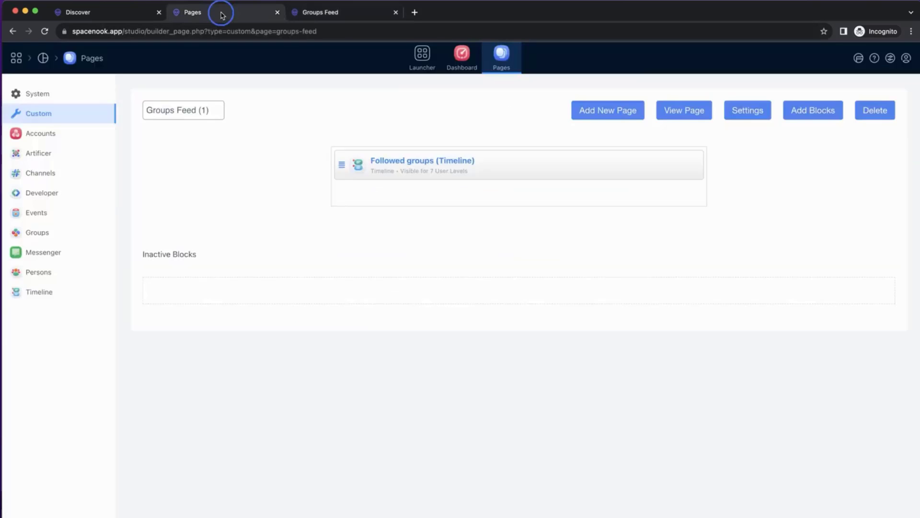
Step: In the Groups Feed page settings, pick Groups Submenu from the Submenu dropdown
click(757, 110)
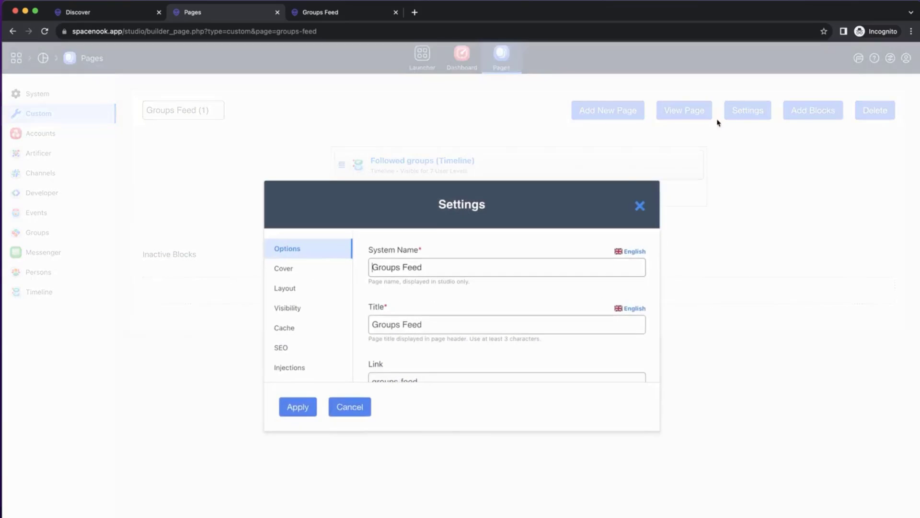
scroll(461, 280, down, 3)
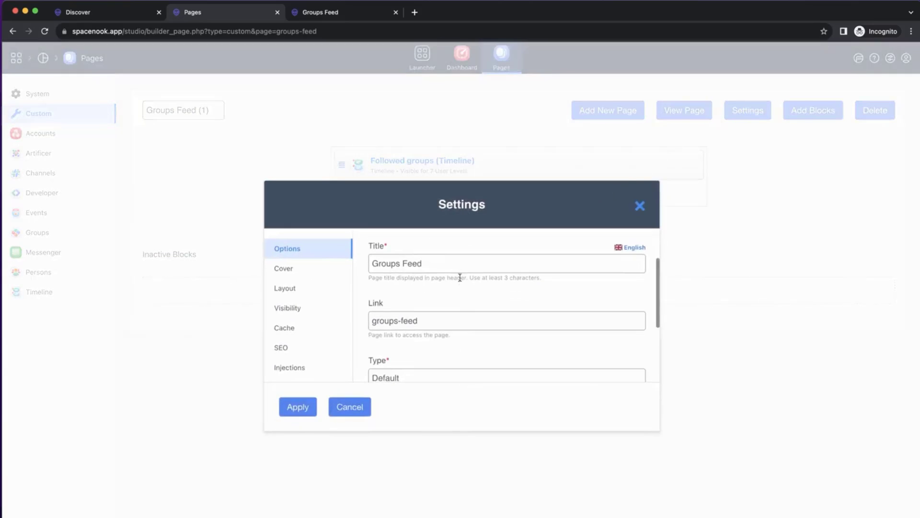
scroll(460, 278, down, 3)
scroll(459, 278, down, 3)
click(447, 321)
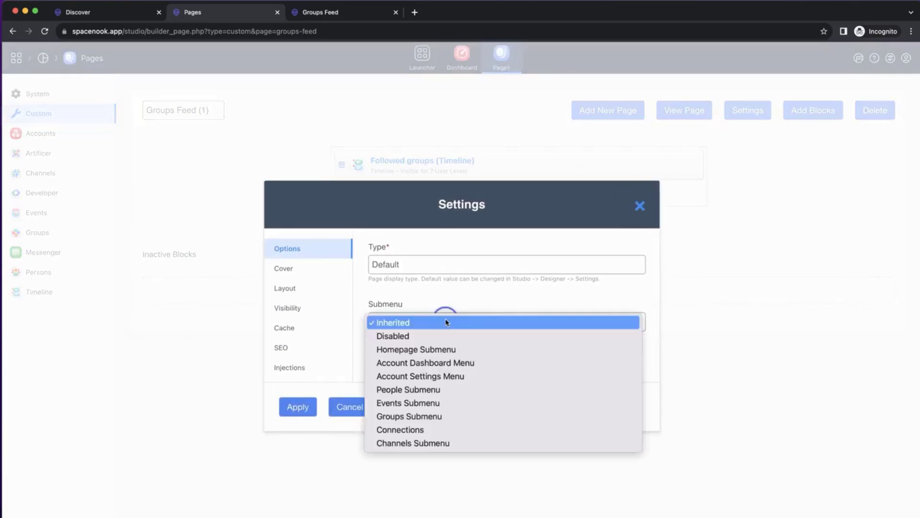
click(451, 416)
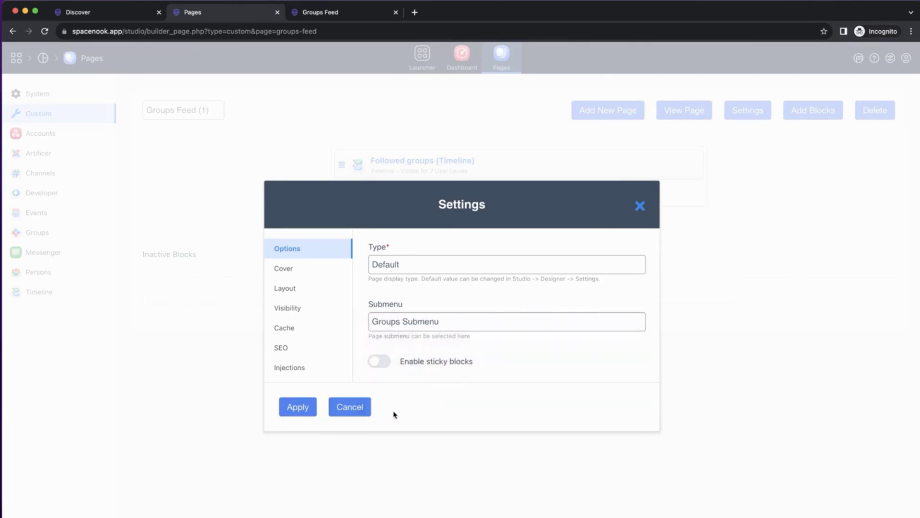
Step: Save the page settings and reload the live Groups Feed to show its new groups submenu
click(290, 407)
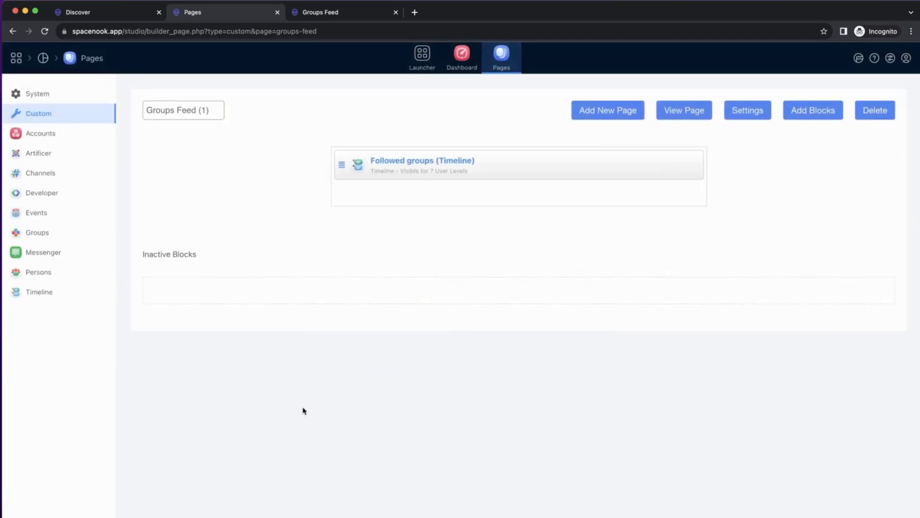
click(319, 12)
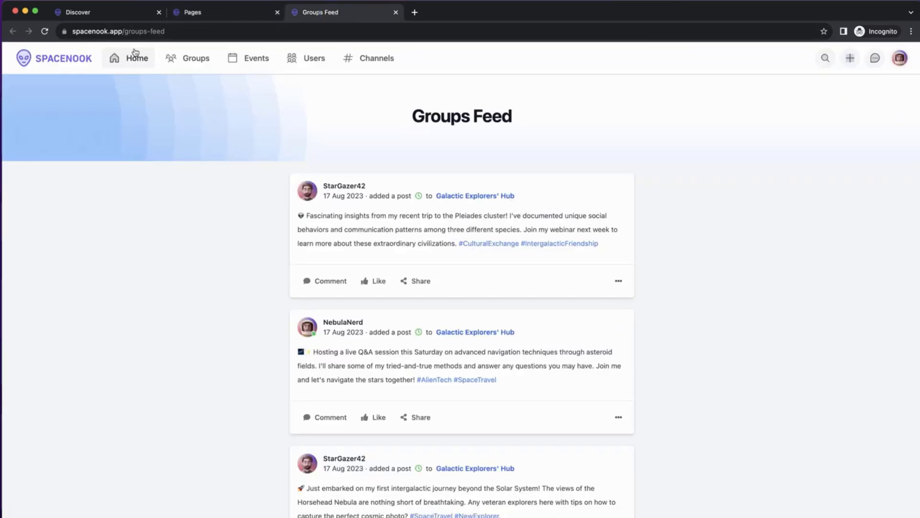
click(45, 31)
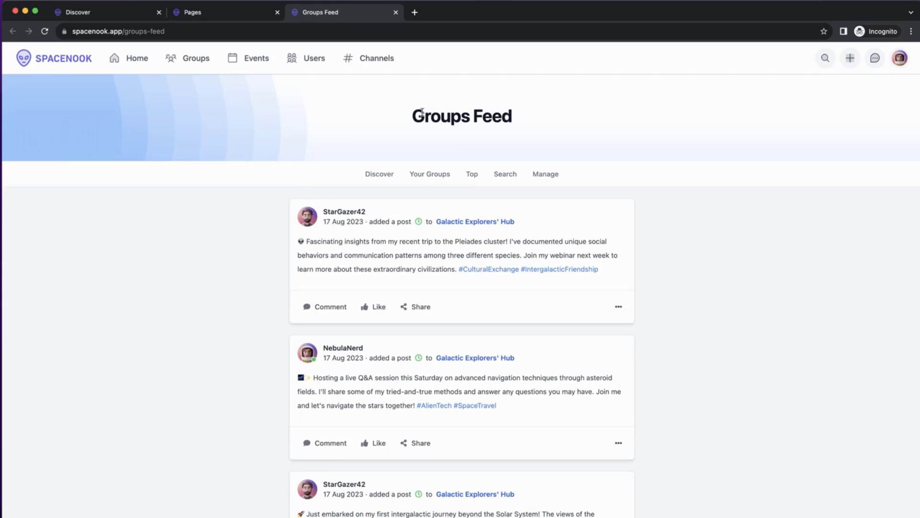
drag(421, 113, 517, 116)
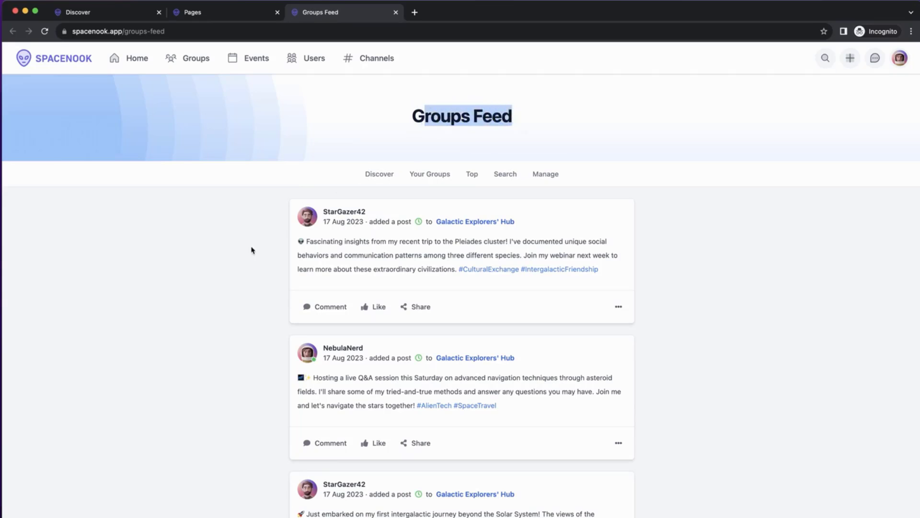
click(201, 247)
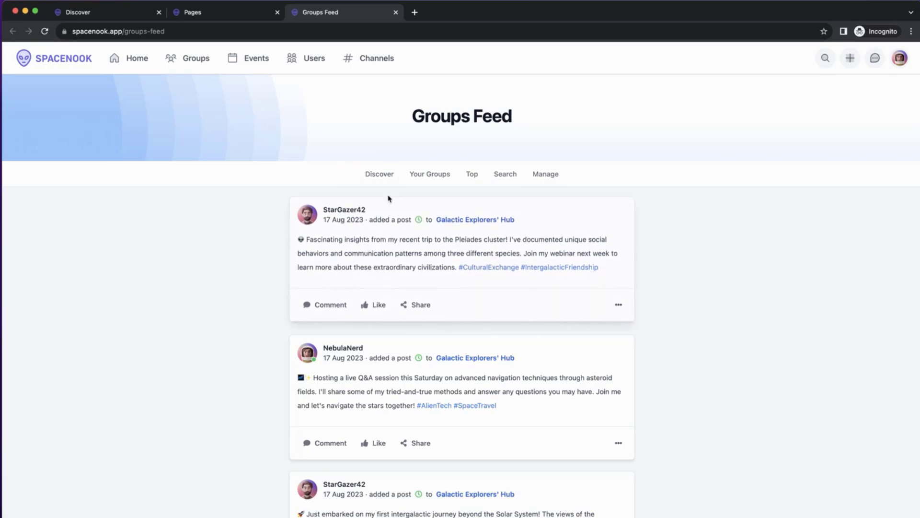
Step: Visit the Discover and Top group pages, go back to Groups Feed, then return to the page builder
click(388, 177)
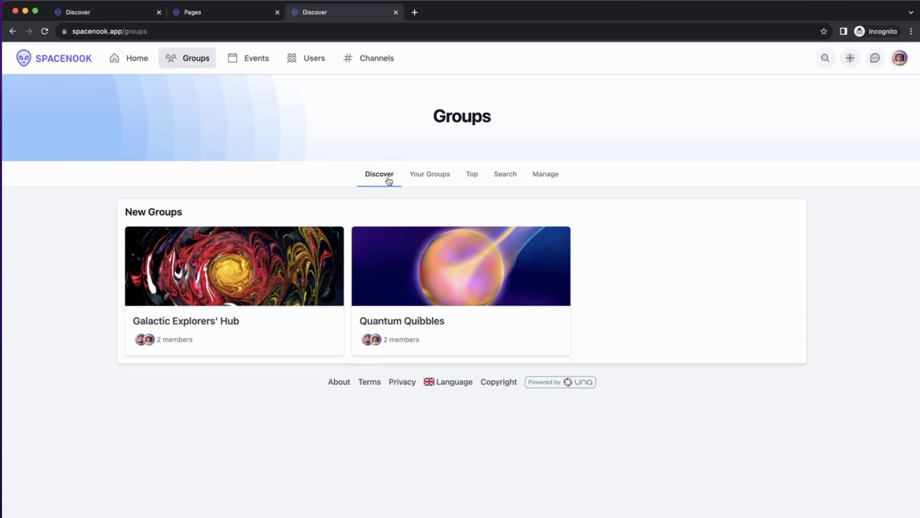
click(471, 178)
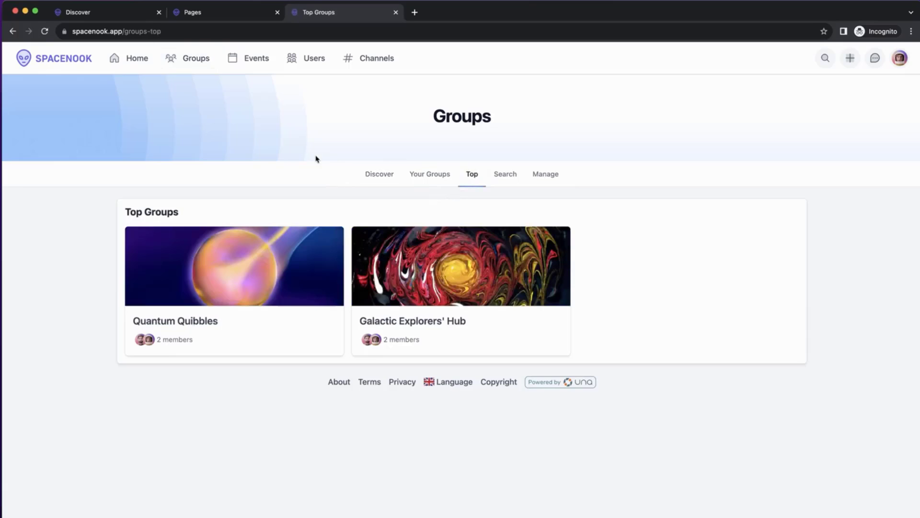
click(15, 32)
click(15, 32)
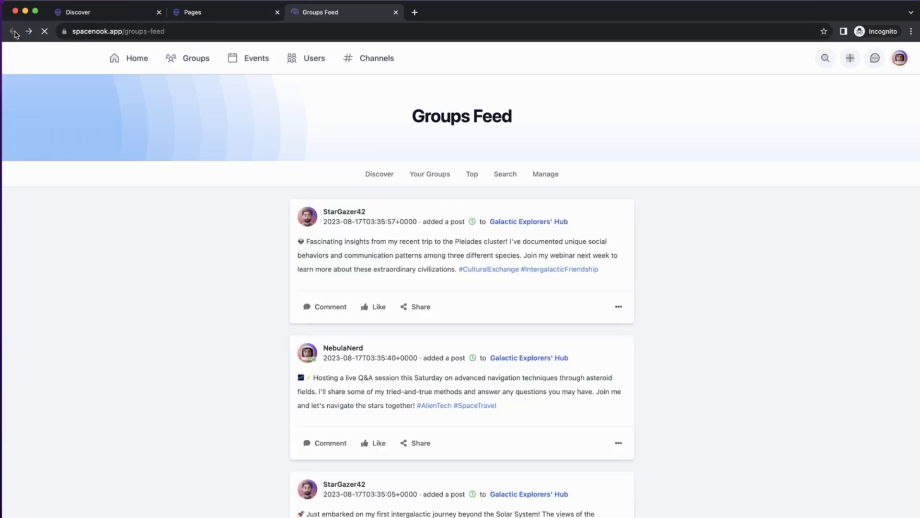
click(206, 15)
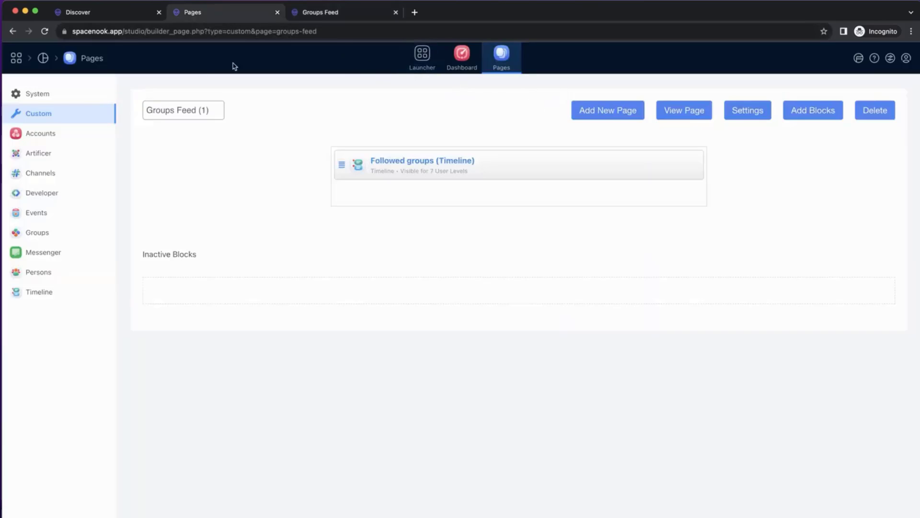
Step: Open the Navigation app from Apps Library in a new tab
click(17, 57)
right_click(142, 240)
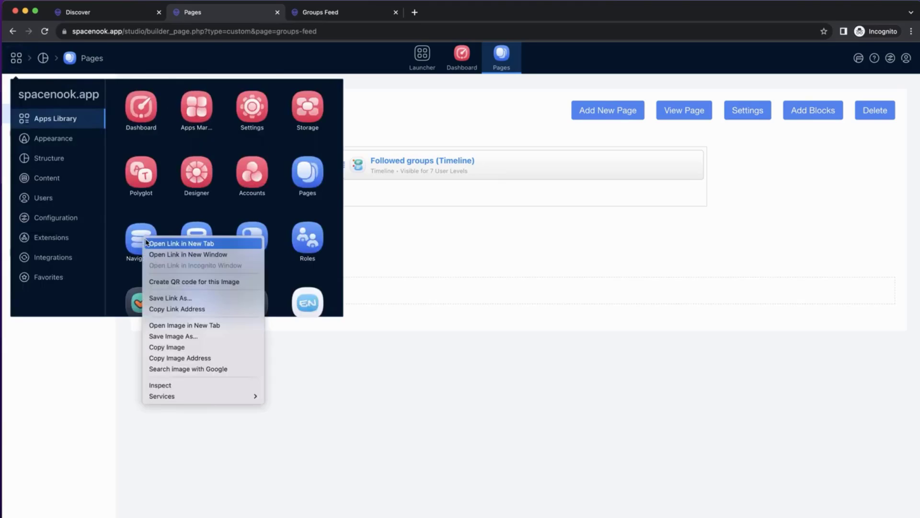
click(158, 243)
click(463, 12)
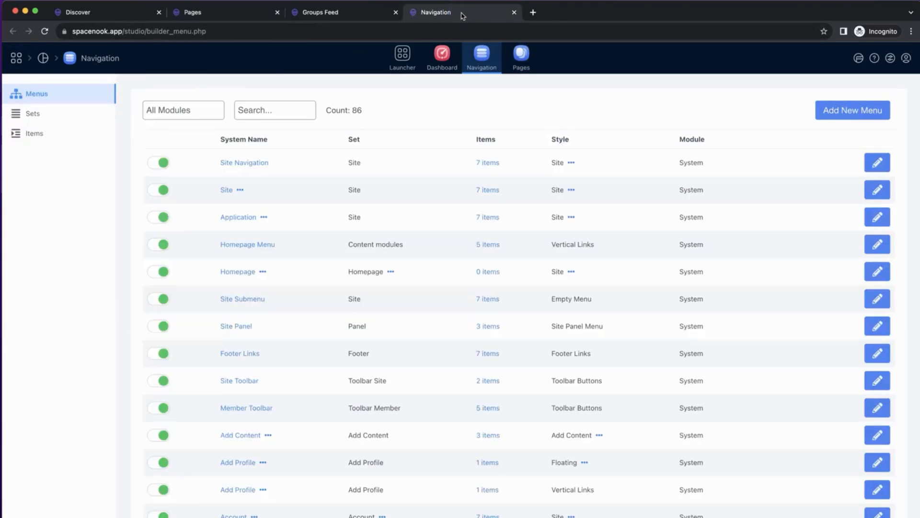
Step: Filter menus to the Groups module and list the Groups Submenu's 5 items
click(174, 111)
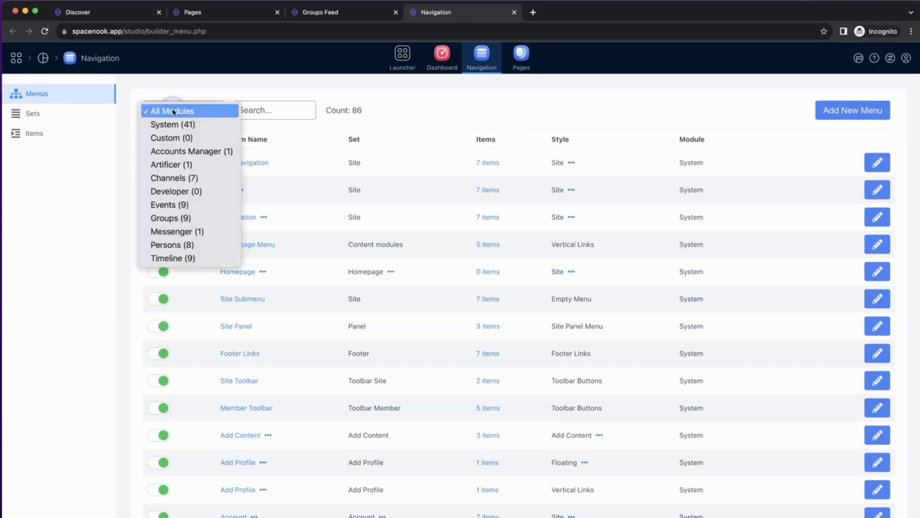
click(166, 218)
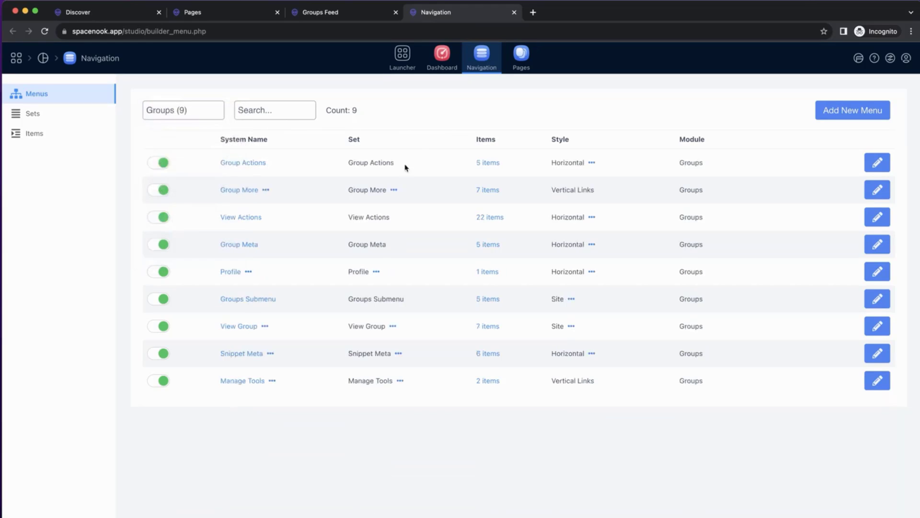
click(492, 299)
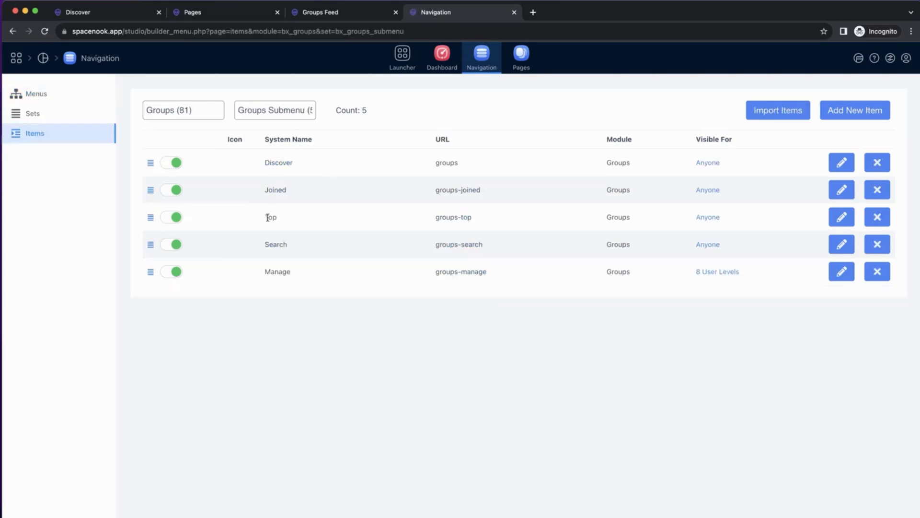
Step: Add a Groups Submenu item named Groups, titled 'Your Feed', with URL 'groups-feed'
click(846, 111)
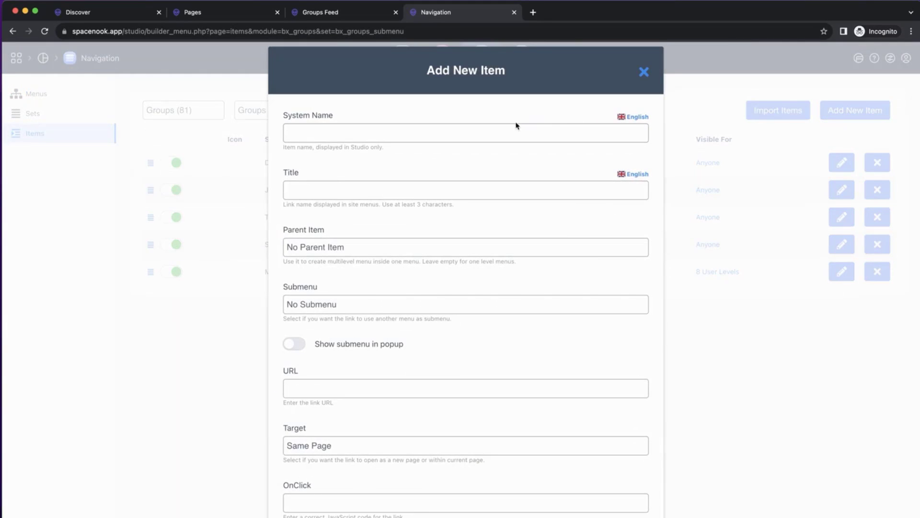
text(Groups Feed)
click(375, 189)
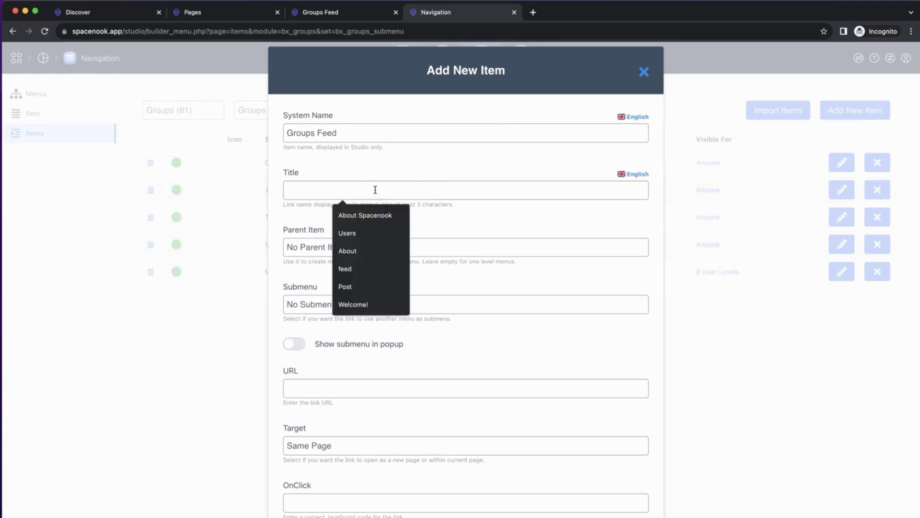
text(Your Feed)
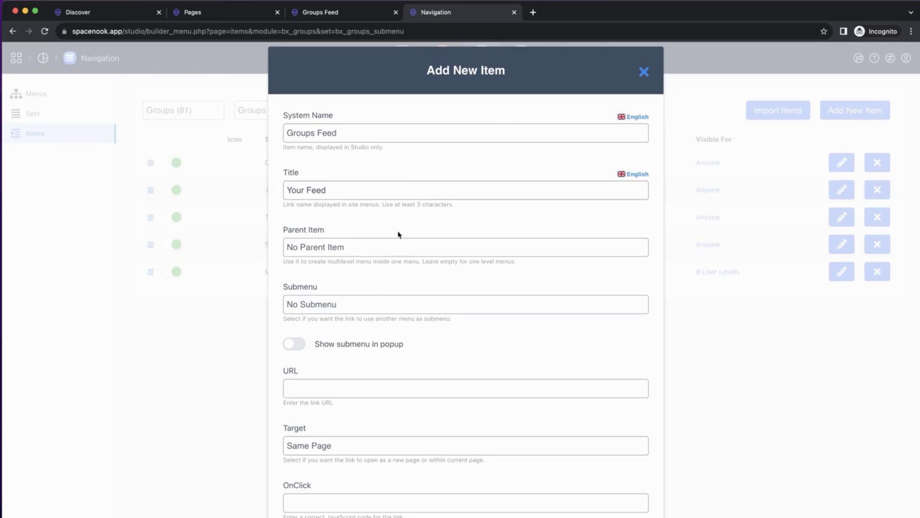
scroll(401, 239, down, 5)
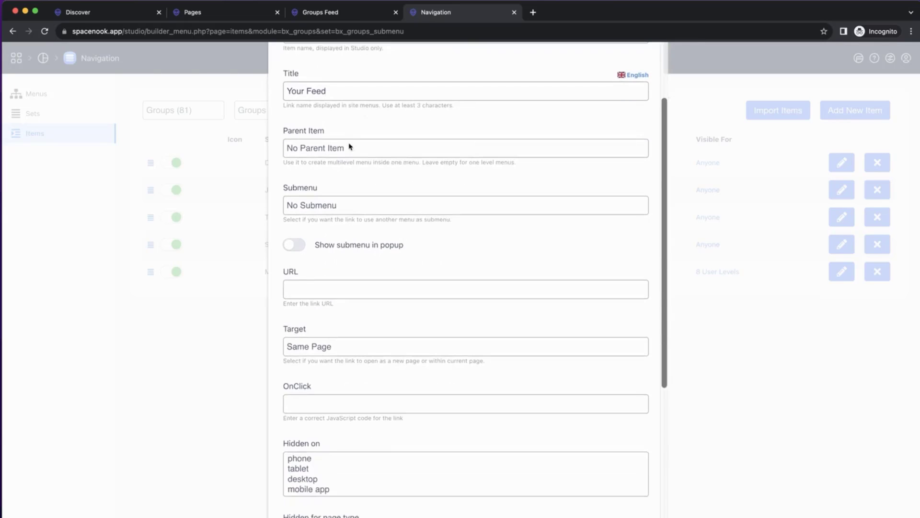
scroll(374, 215, down, 1)
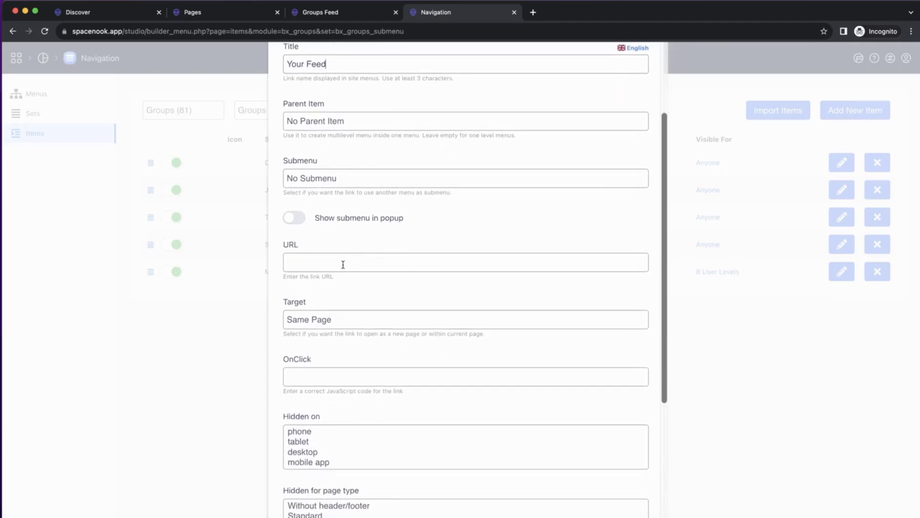
click(345, 265)
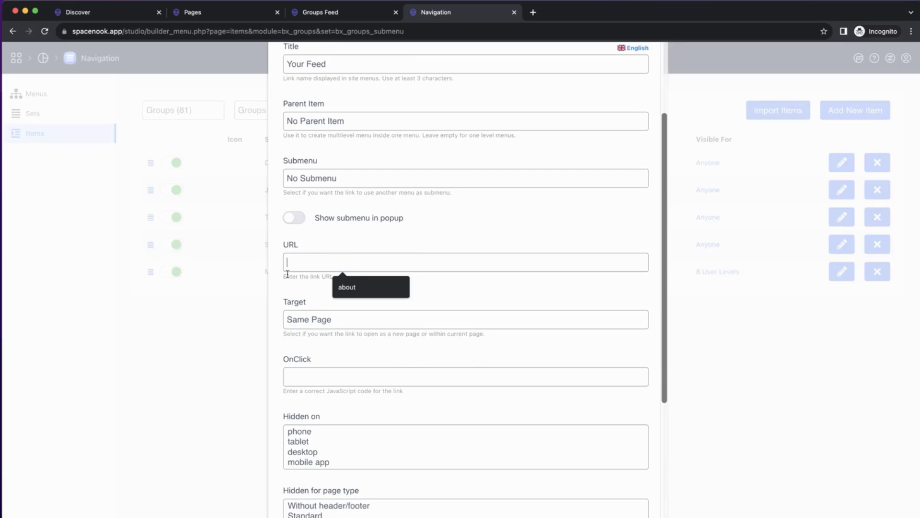
text(groups-feed)
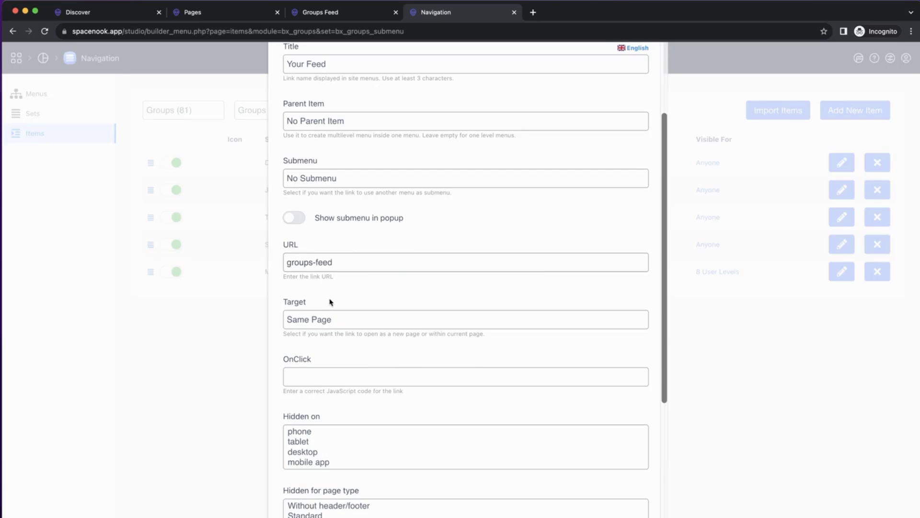
scroll(330, 302, down, 6)
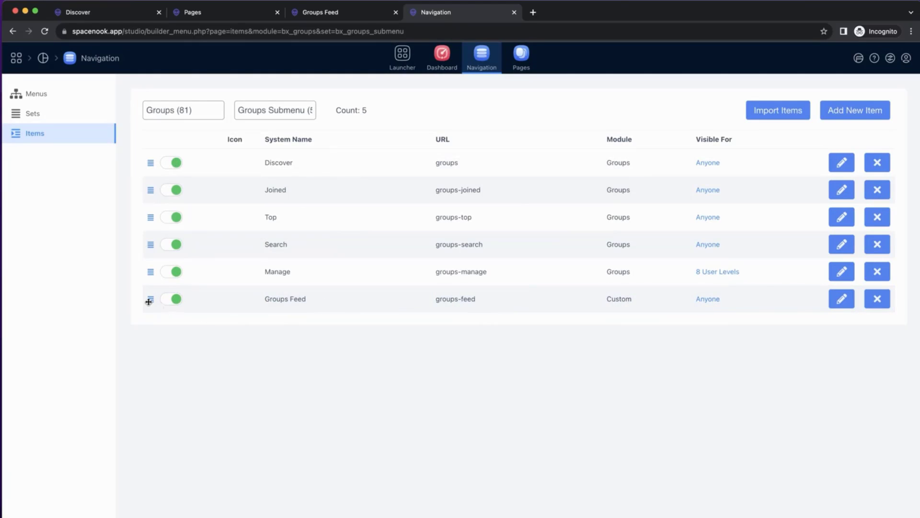
Step: Drag the Groups Feed item above Discover, then reload the live Groups Feed to confirm the order
drag(149, 301, 147, 156)
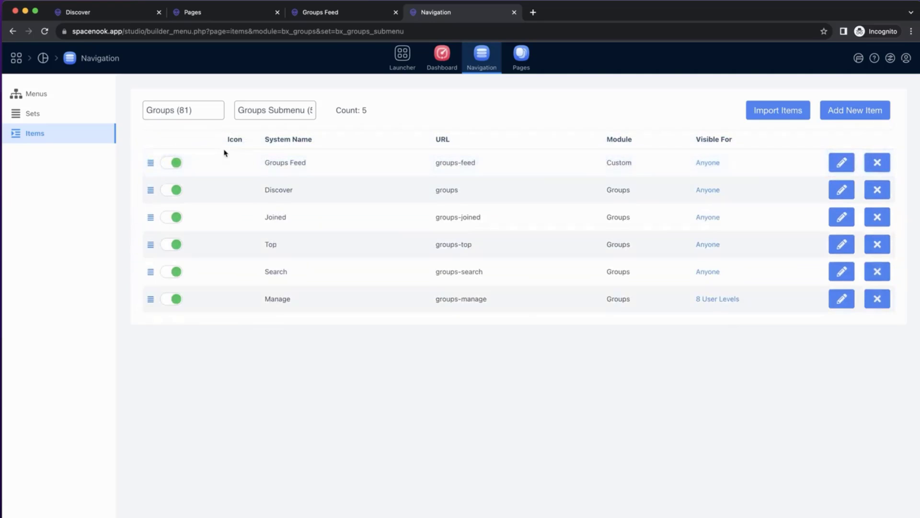
click(314, 13)
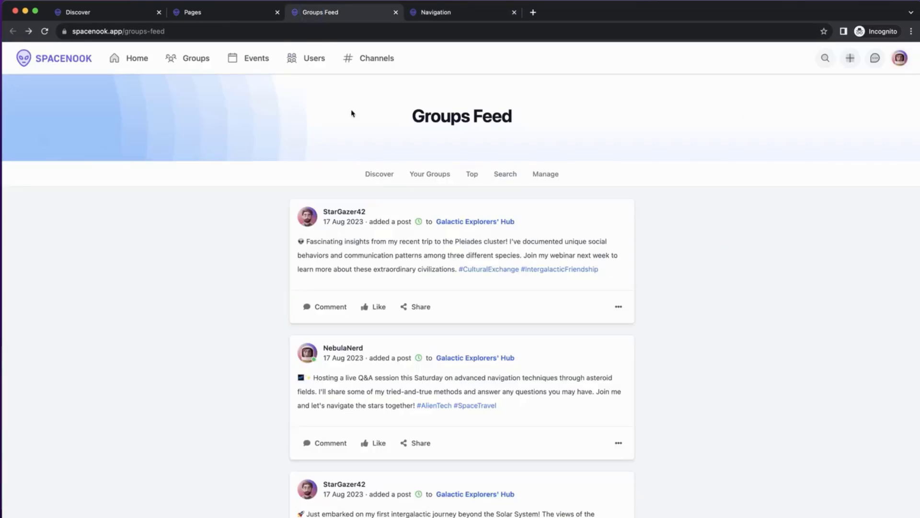
click(44, 32)
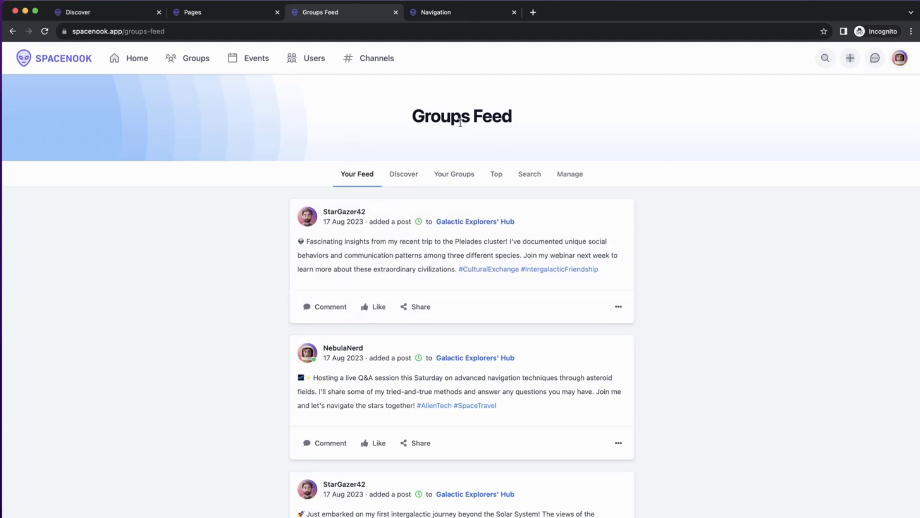
scroll(432, 216, down, 2)
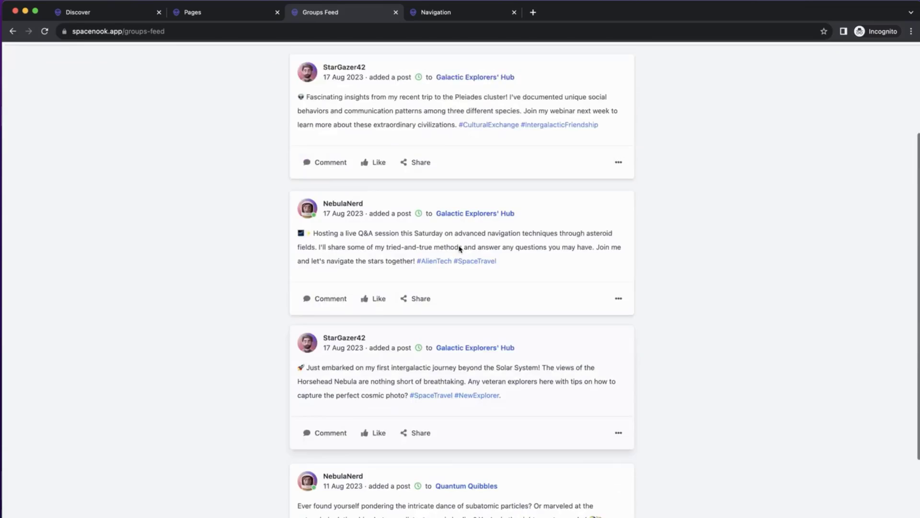
scroll(456, 236, up, 2)
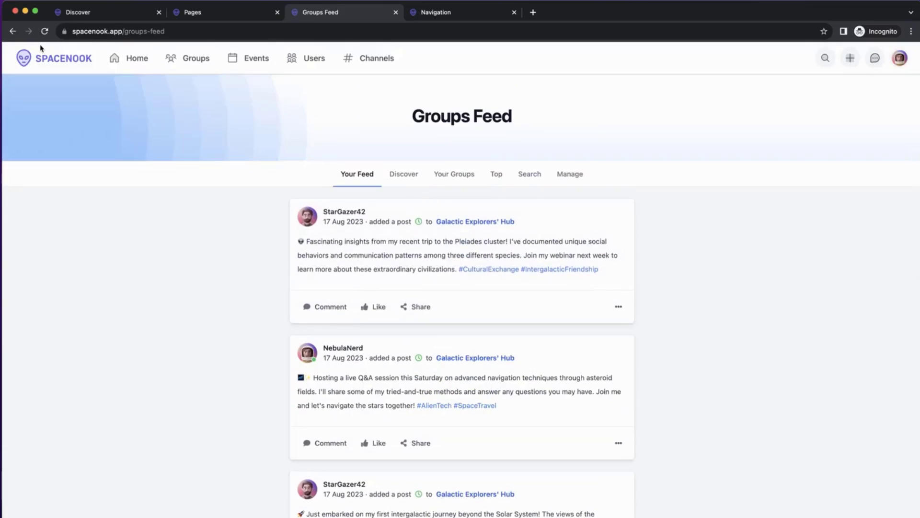
Step: Go to the SpaceNook homepage and open Groups from the top navigation bar
click(42, 57)
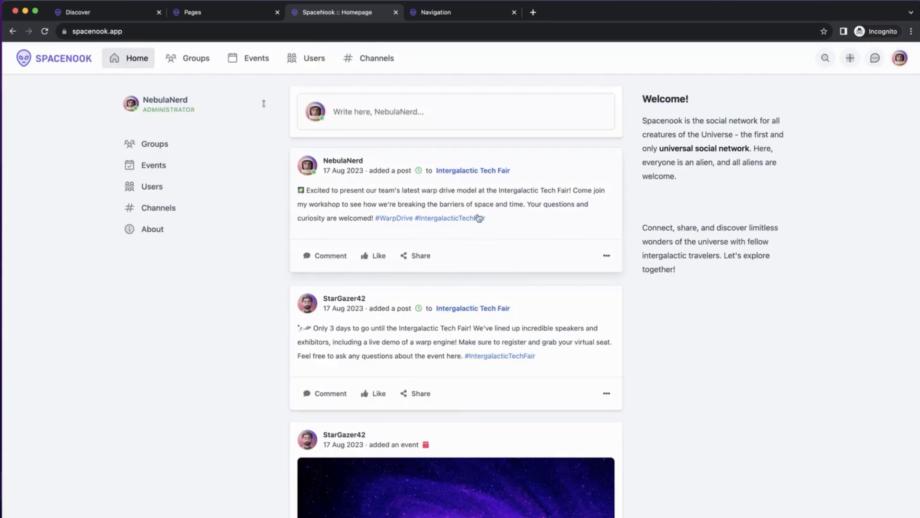
scroll(551, 203, down, 10)
scroll(427, 148, up, 10)
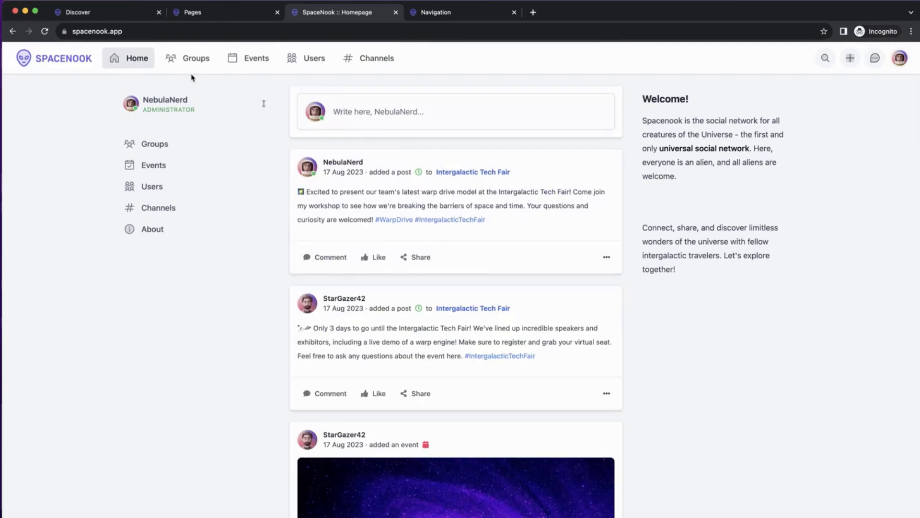
click(191, 59)
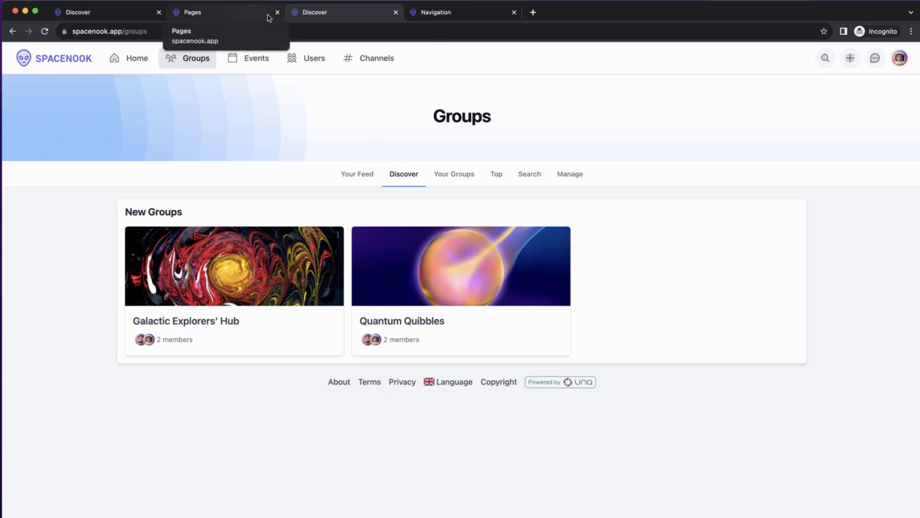
Step: Filter the Navigation menus to the System module and open the Site Navigation menu's 7 items
click(451, 14)
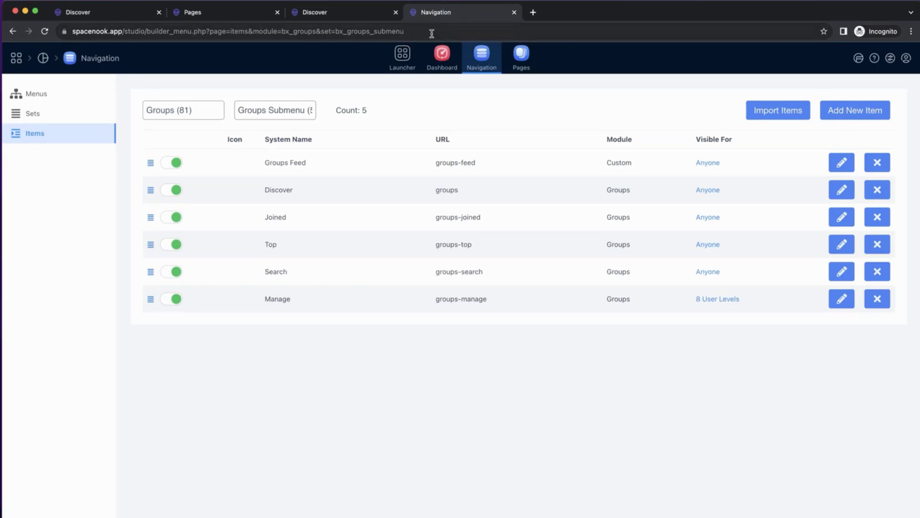
click(173, 113)
click(184, 21)
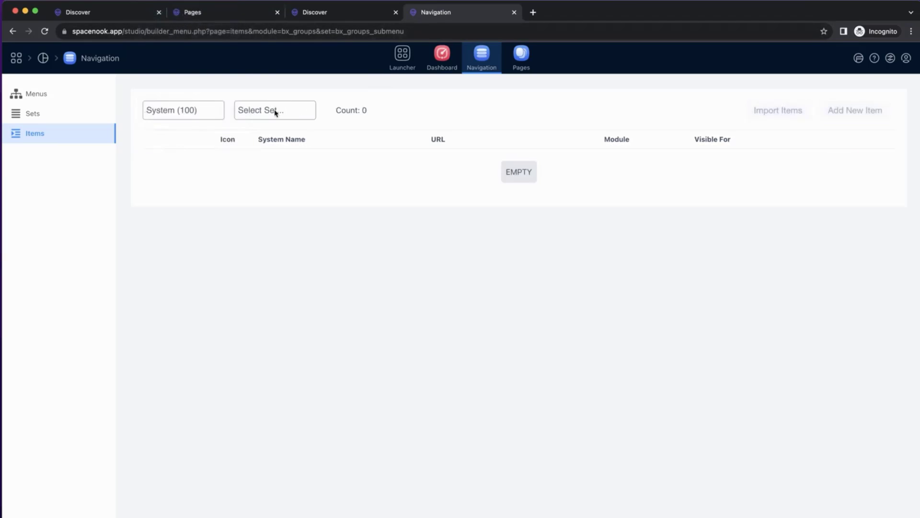
click(275, 112)
click(192, 187)
click(43, 96)
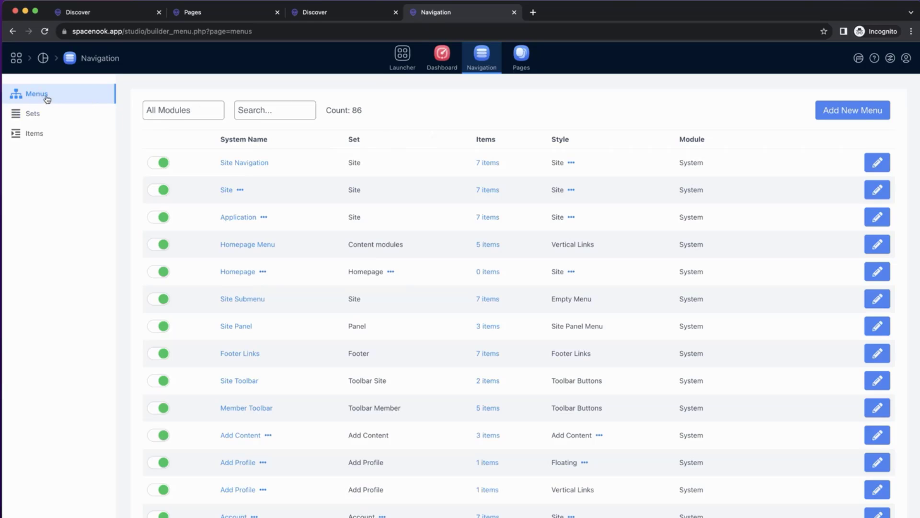
click(180, 110)
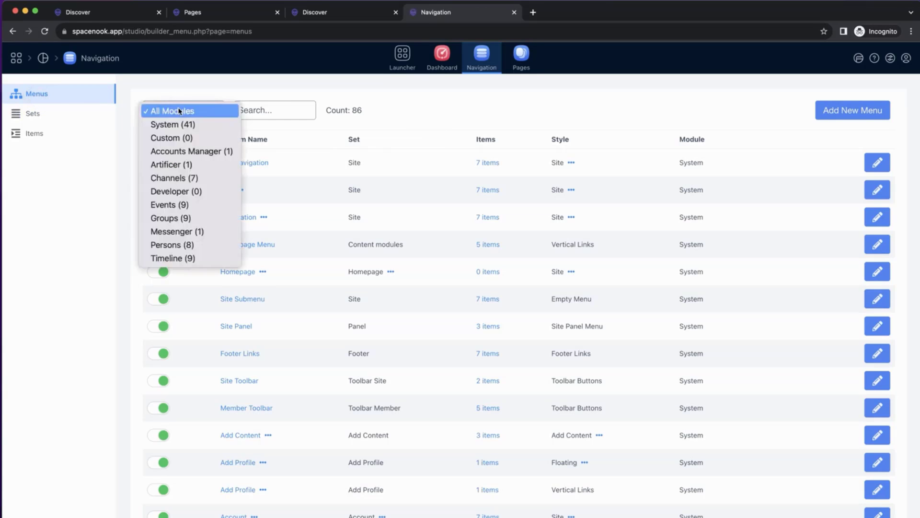
click(174, 124)
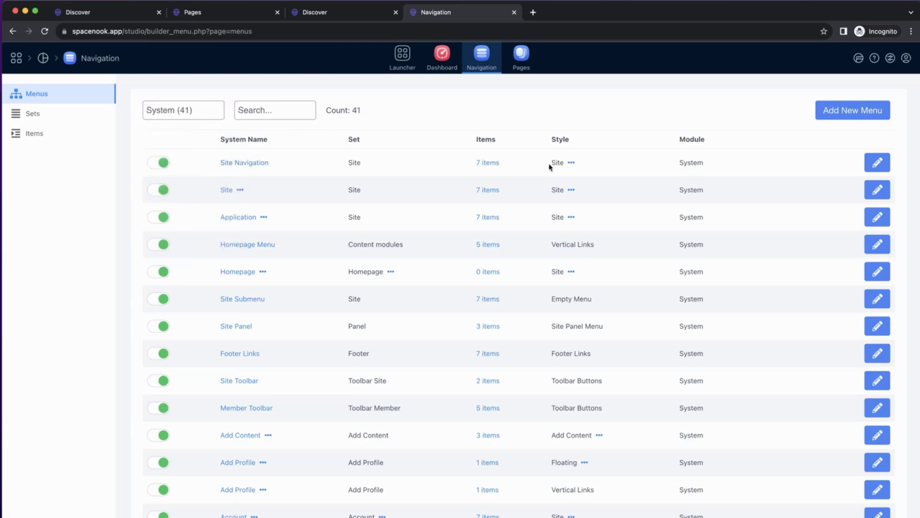
click(484, 163)
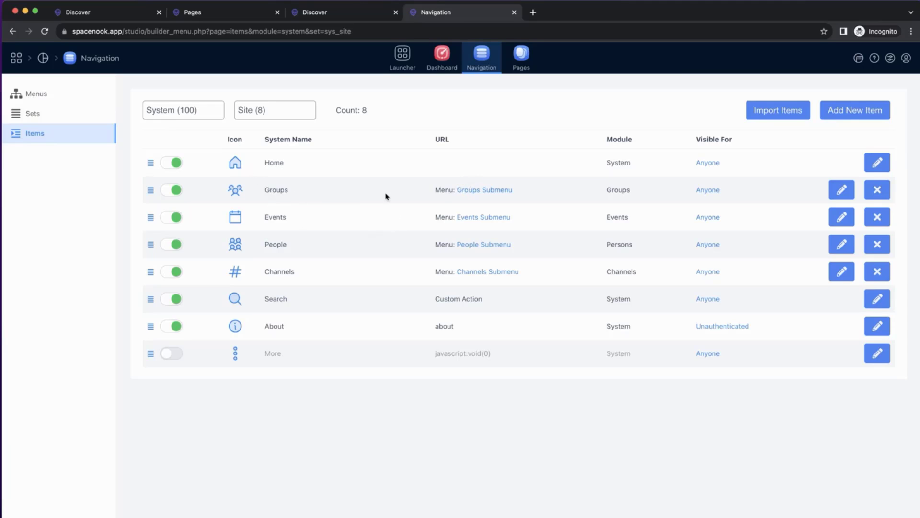
Step: Change the Groups item's URL from page.php?i=groups-home to 'groups-feed' and save
click(839, 192)
scroll(364, 236, down, 5)
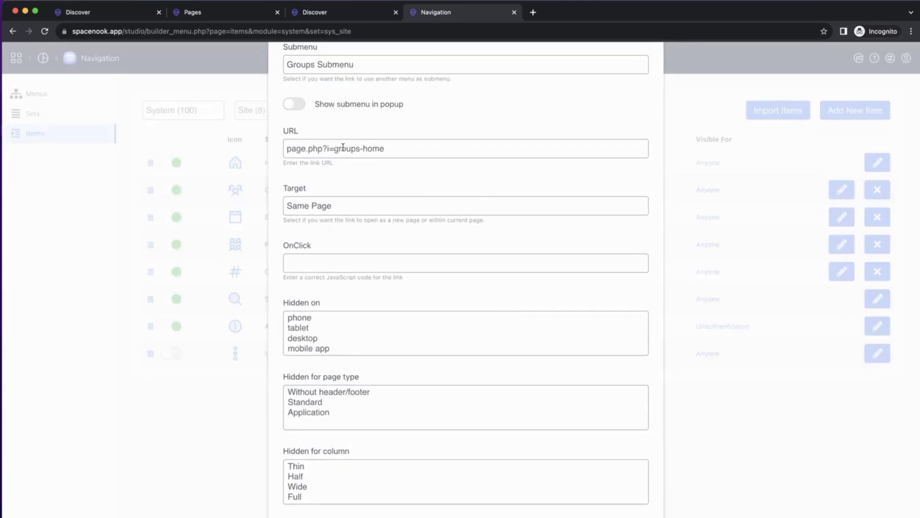
drag(388, 148, 268, 146)
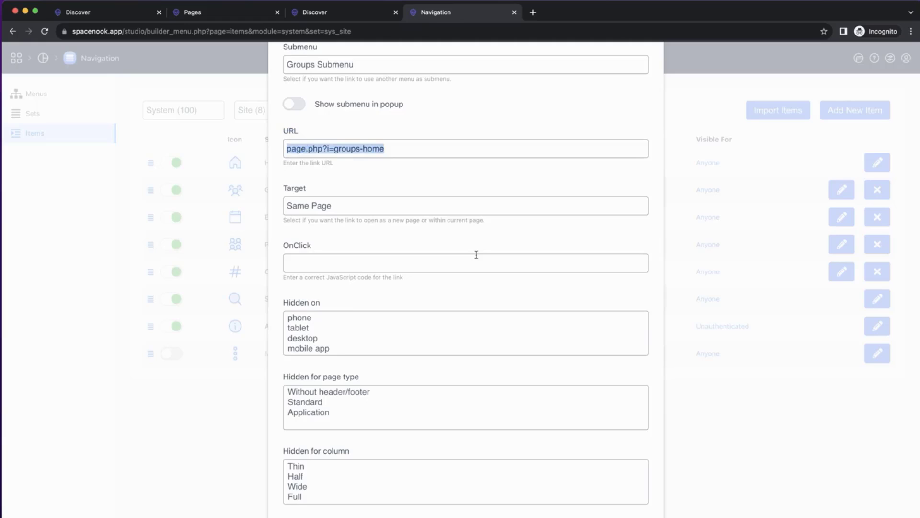
text(groups)
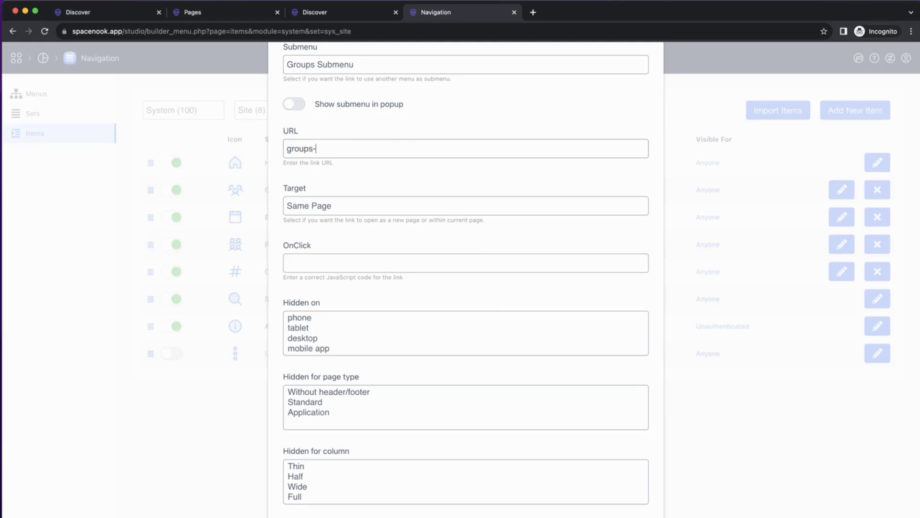
text(-feed)
scroll(490, 265, down, 5)
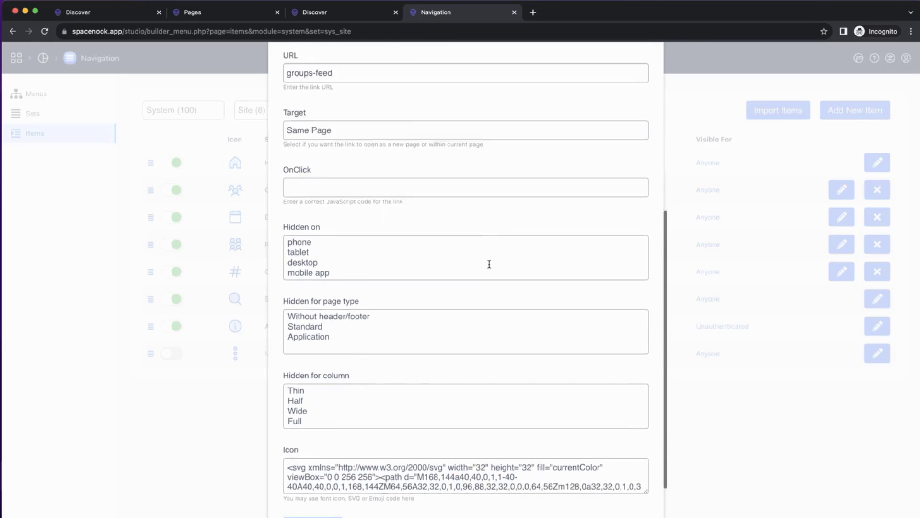
scroll(489, 265, down, 5)
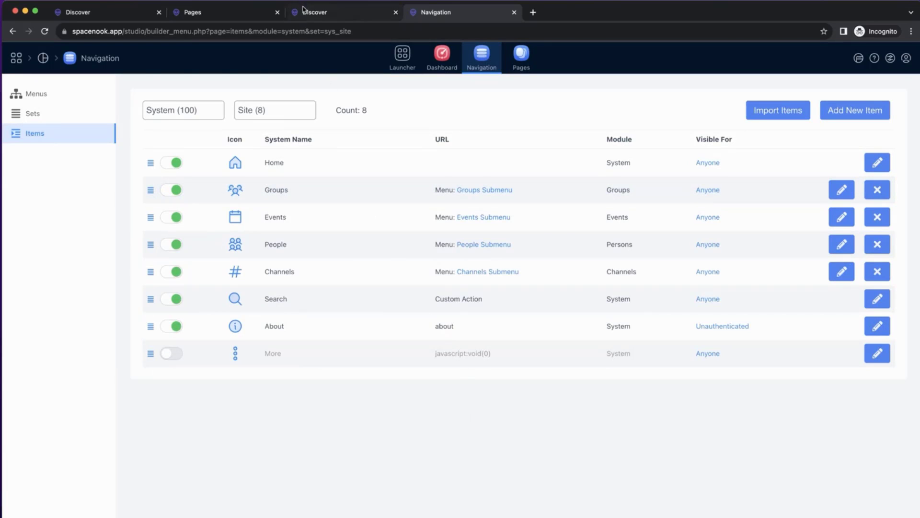
Step: Switch to the SpaceNook site tab, close the profile side panel, and go to the homepage
click(230, 17)
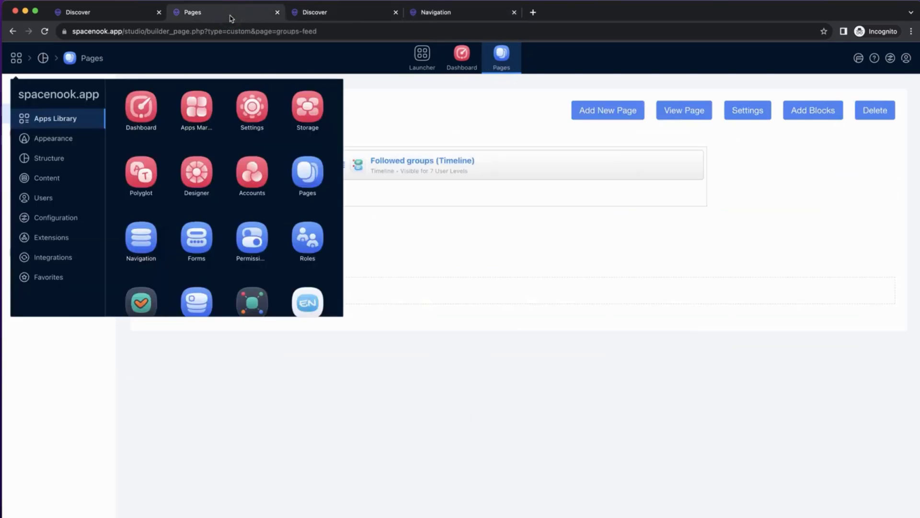
click(106, 18)
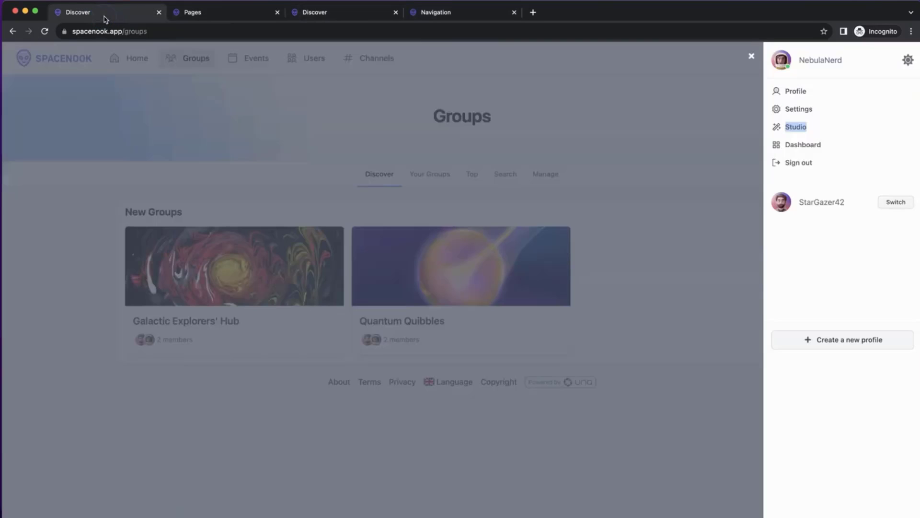
click(245, 107)
click(71, 54)
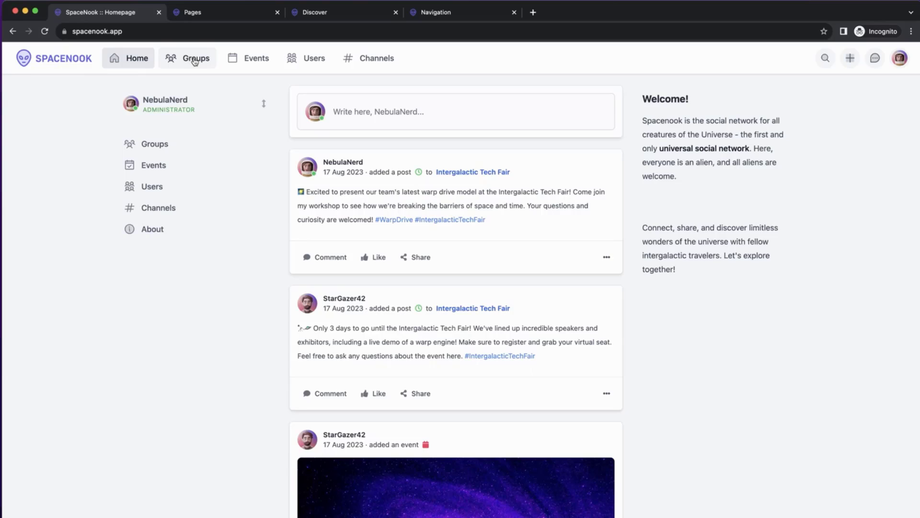
Step: Open Groups from the top navigation to confirm it lands on Groups Feed, try Discover and Joined, then return home
click(194, 61)
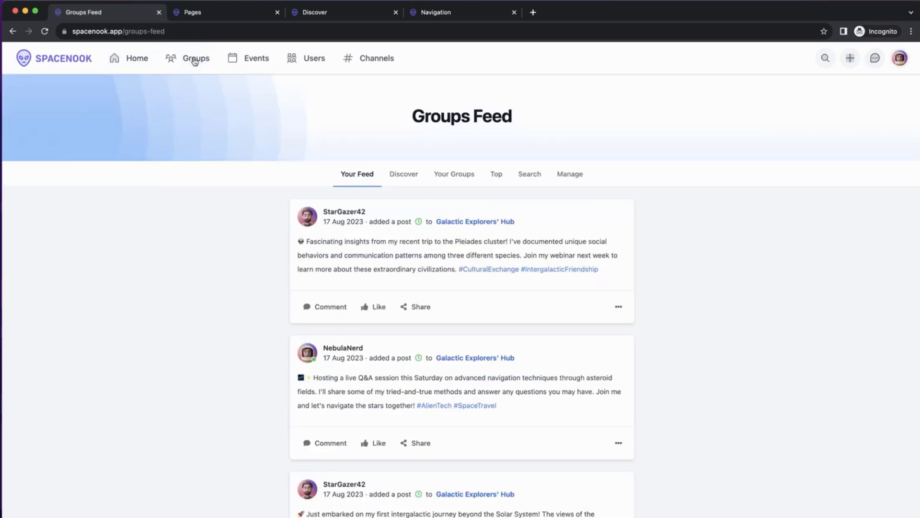
scroll(551, 226, down, 5)
scroll(532, 210, up, 5)
click(389, 172)
click(465, 174)
click(64, 59)
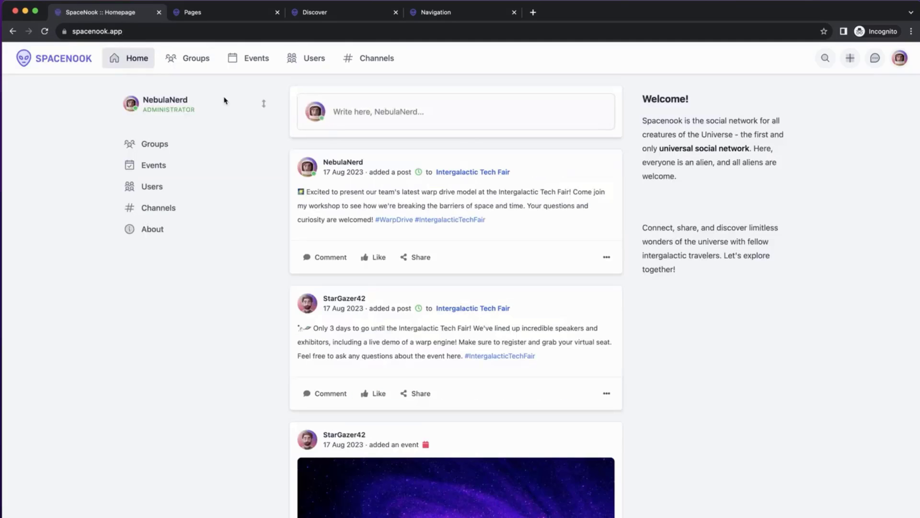